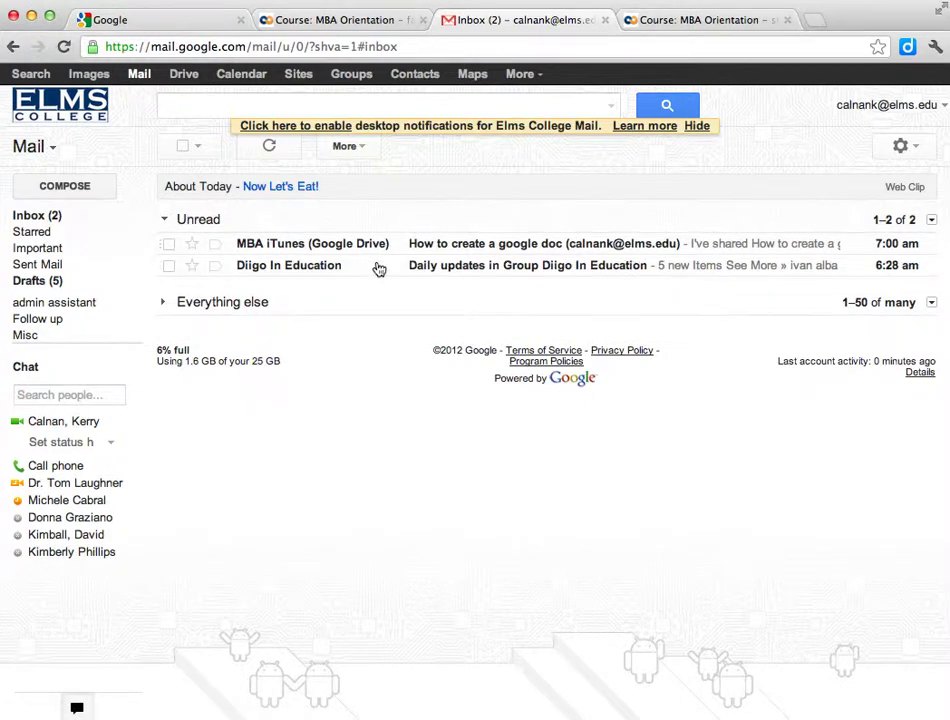
Step: Open the Gmail message titled 'How to create a google doc'
left_click(299, 248)
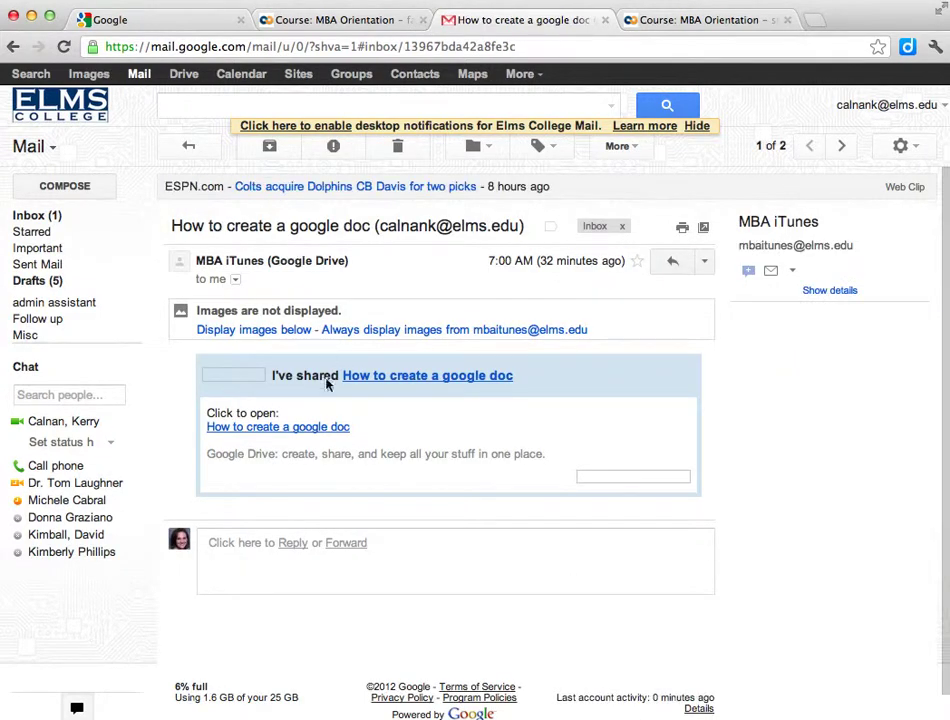
Step: Allow images from the sender, browse the doc's File through Table menus, and place the cursor in 'teams'
left_click(495, 329)
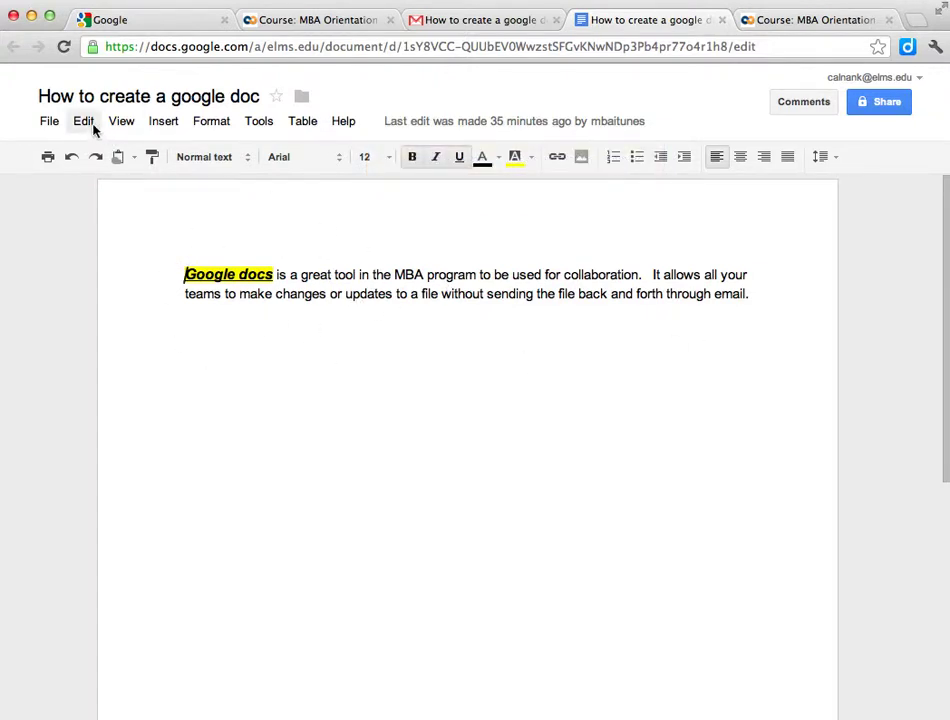
left_click(52, 124)
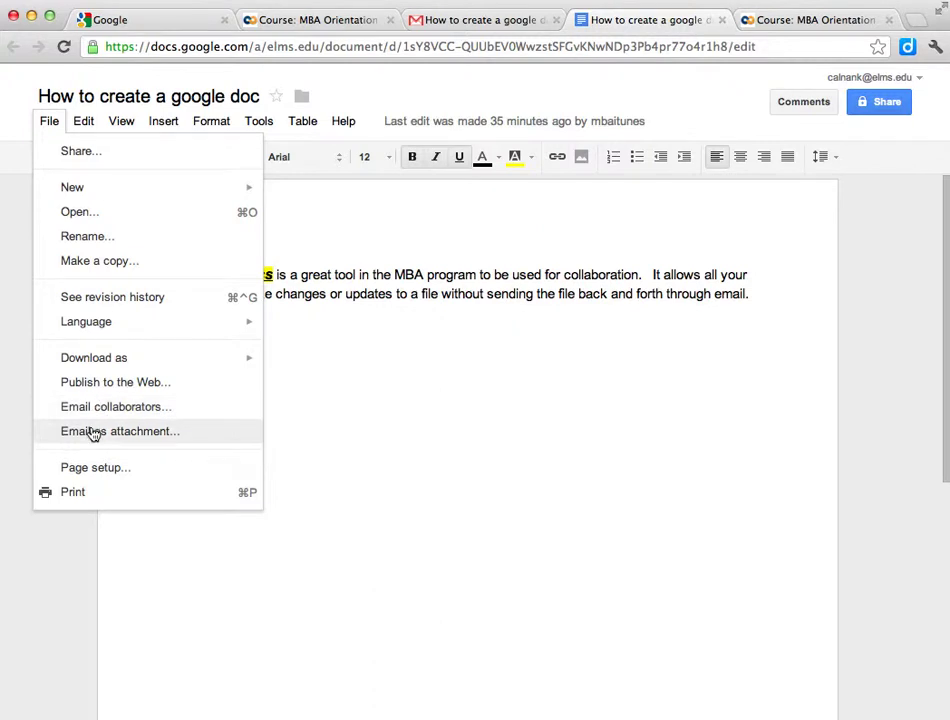
left_click(85, 123)
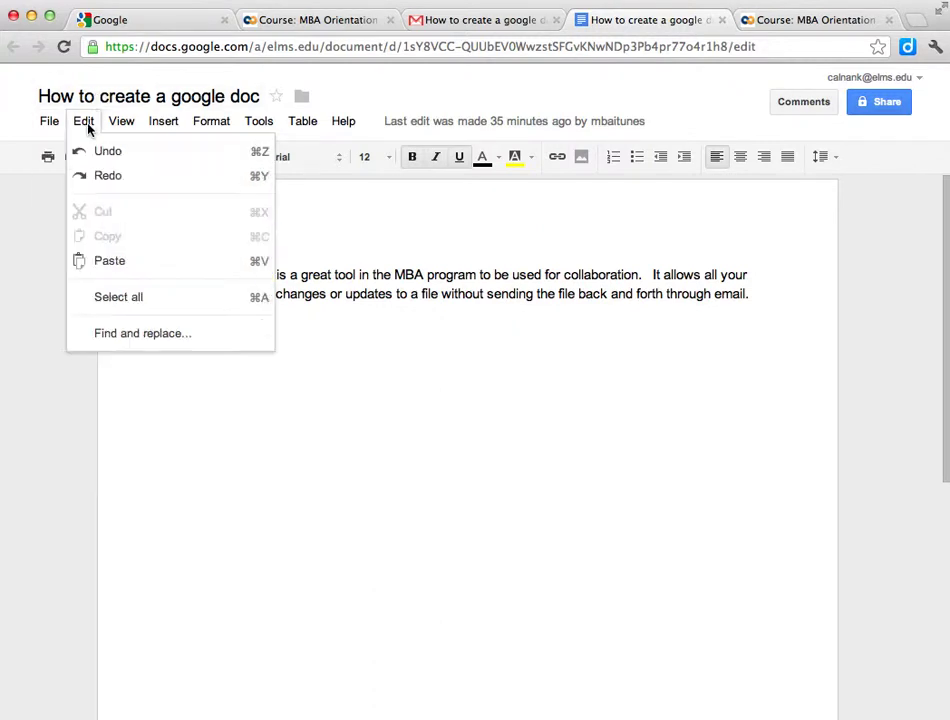
mouse_move(106, 127)
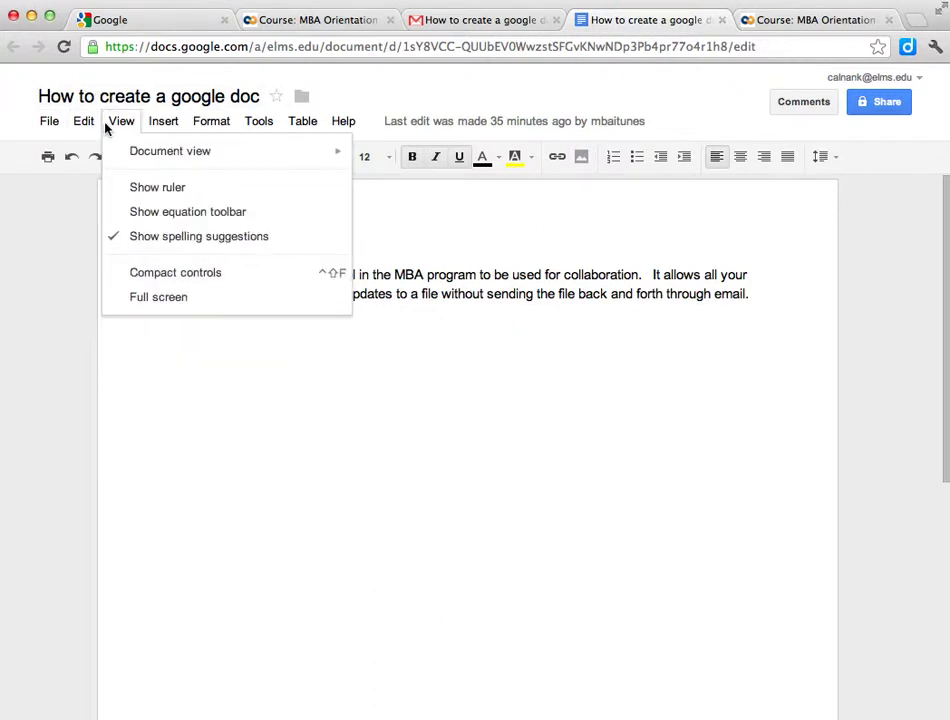
mouse_move(132, 160)
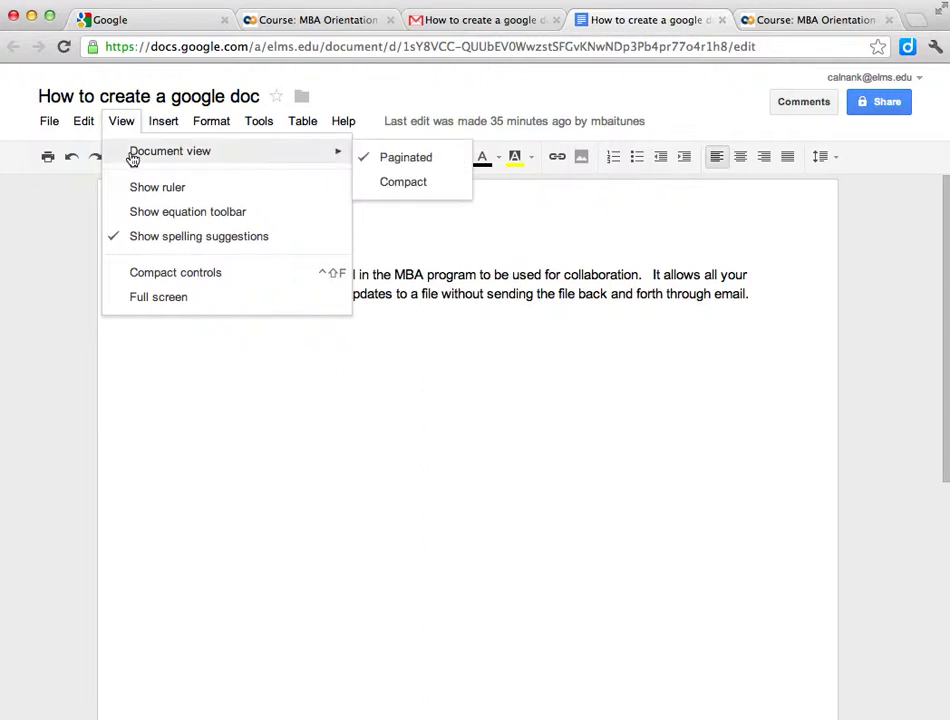
mouse_move(158, 133)
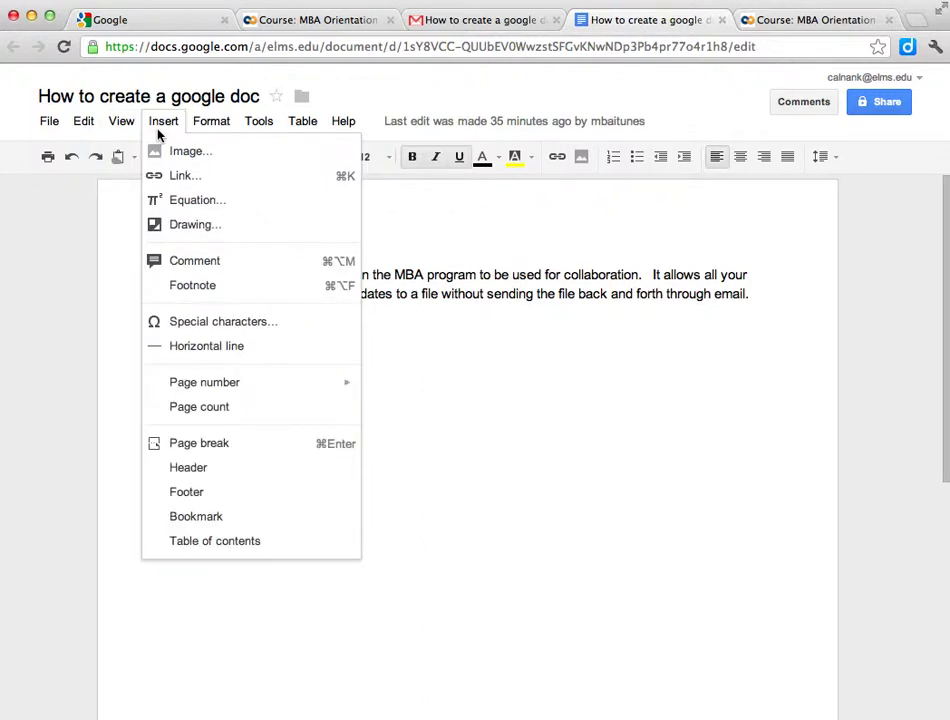
mouse_move(193, 127)
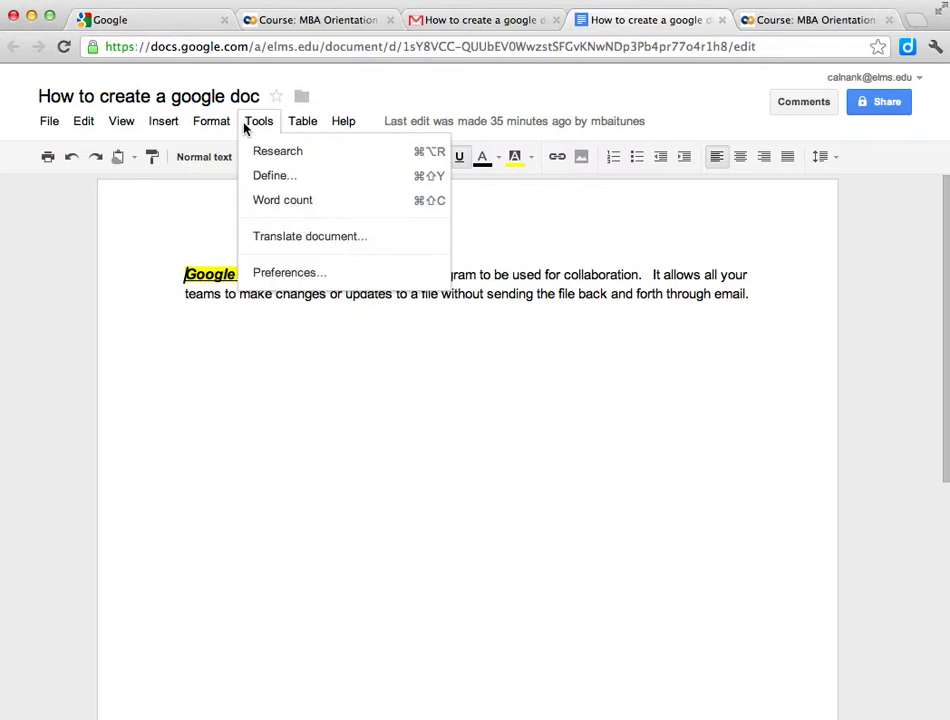
mouse_move(302, 125)
left_click(203, 484)
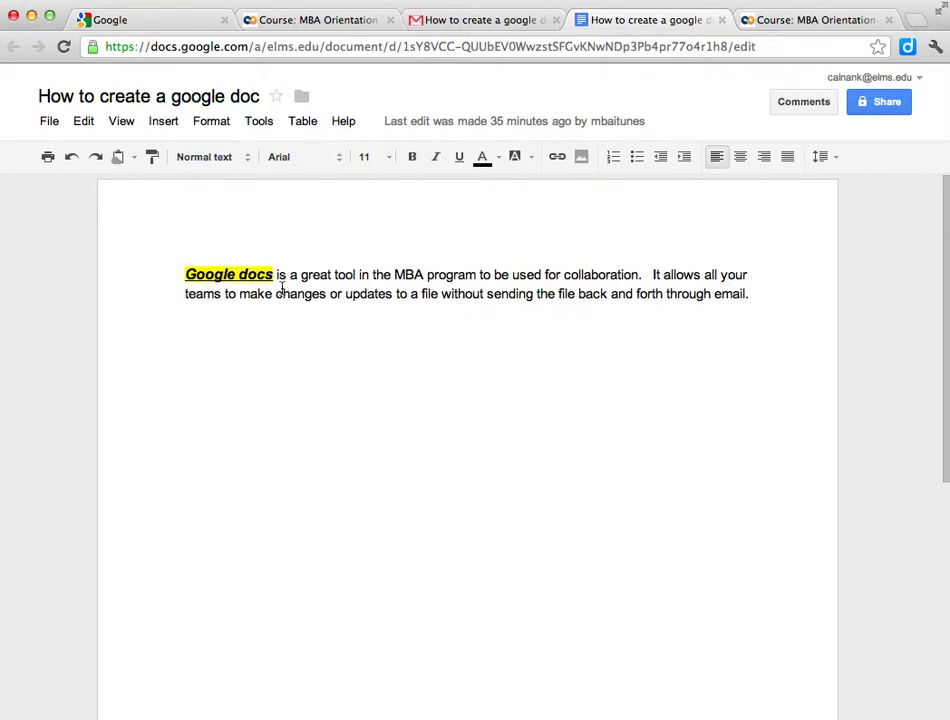
Step: Replace the 's' of 'teams' with ' members' so the line reads 'all your team members'
key("BackSpace")
key("BackSpace")
type("mem")
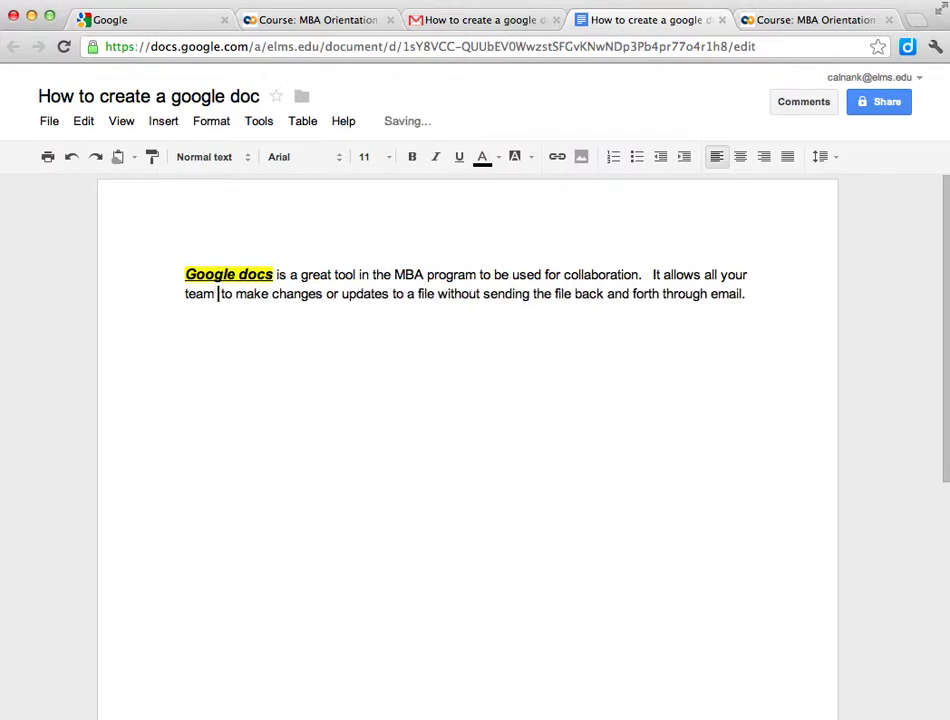
type("bers")
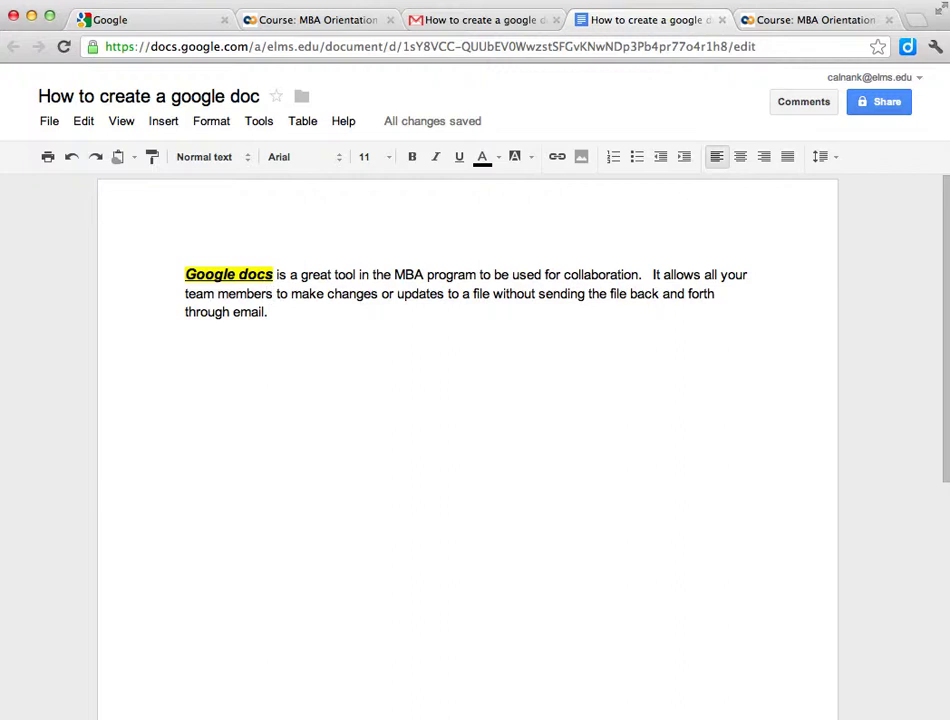
Step: Post the comment 'I think this is what we wanted' and close the comments panel
left_click(792, 104)
left_click(661, 178)
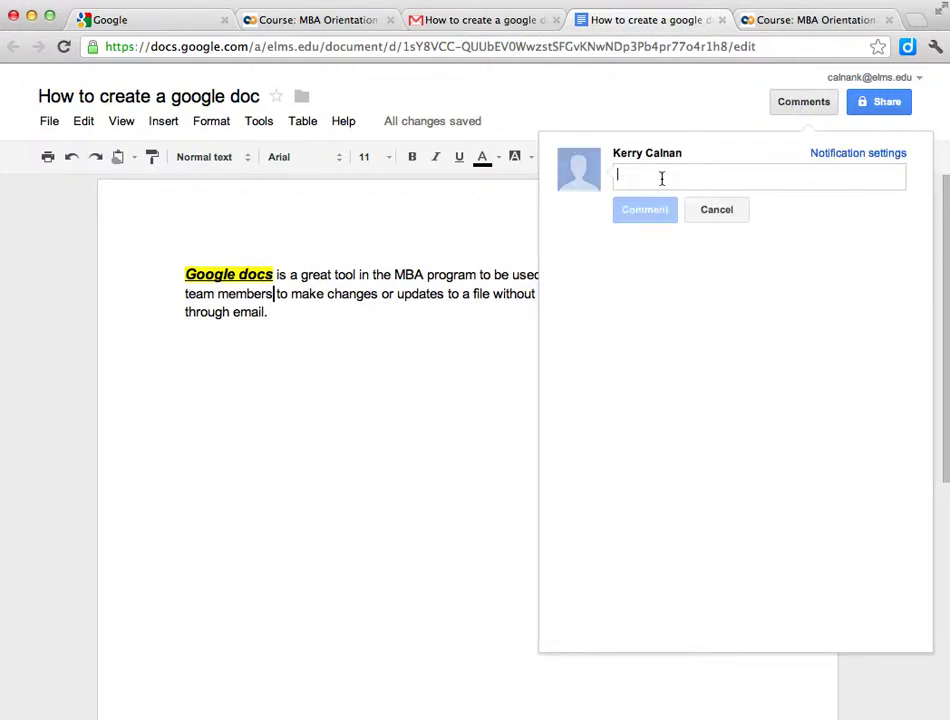
type("I")
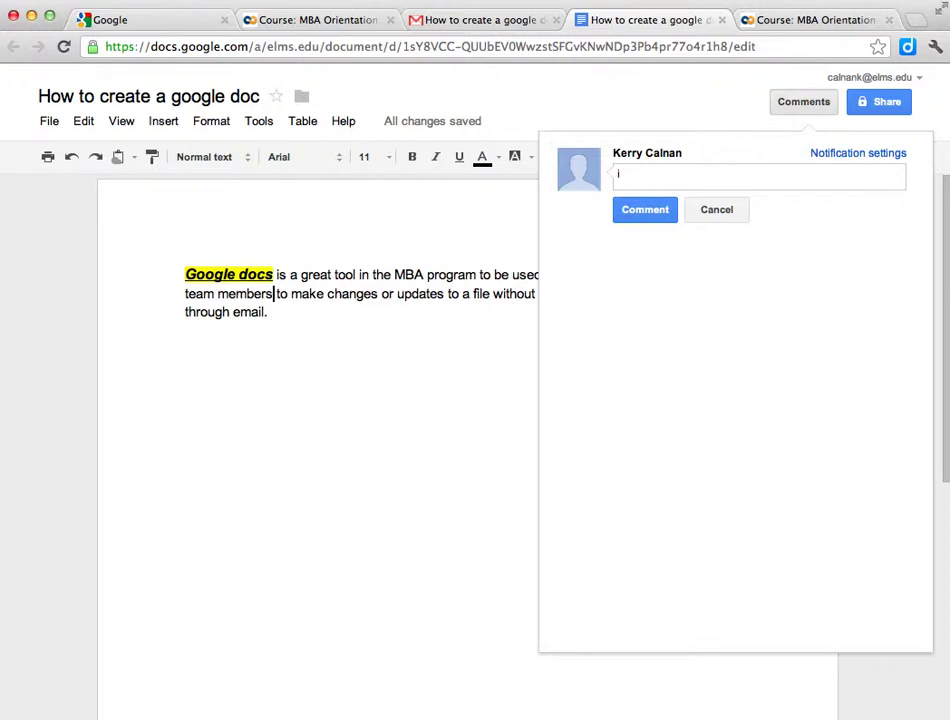
type(" think this is what we w")
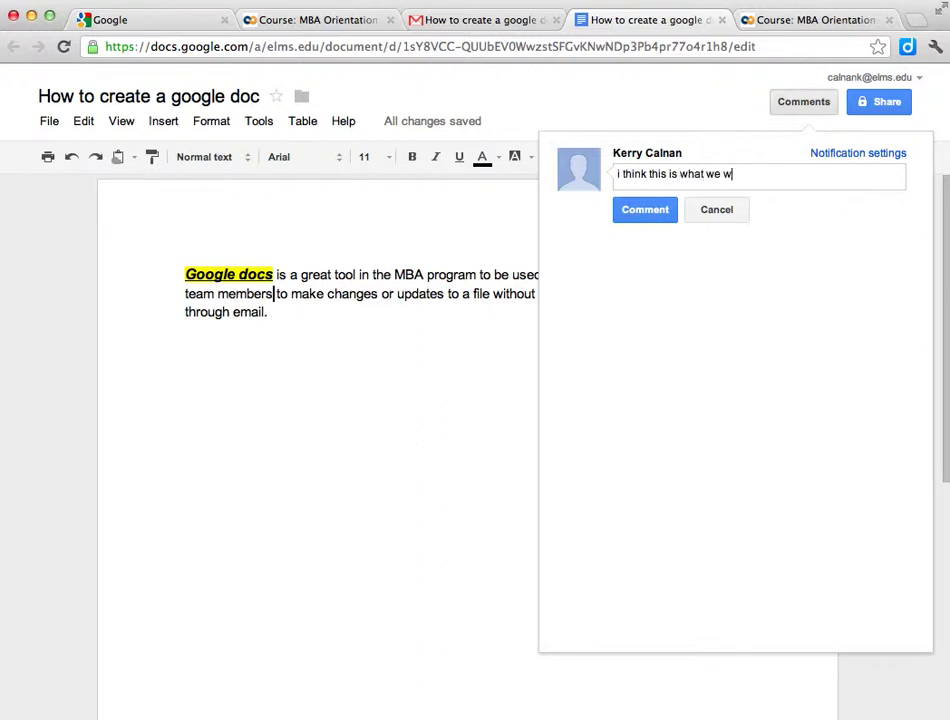
type("anted")
key("Return")
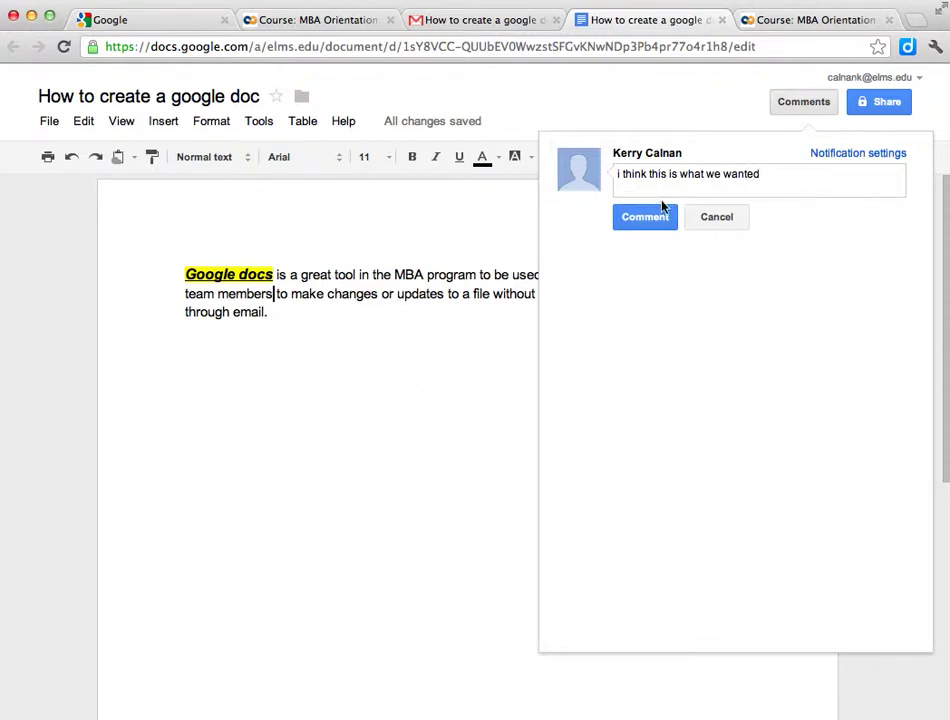
left_click(645, 217)
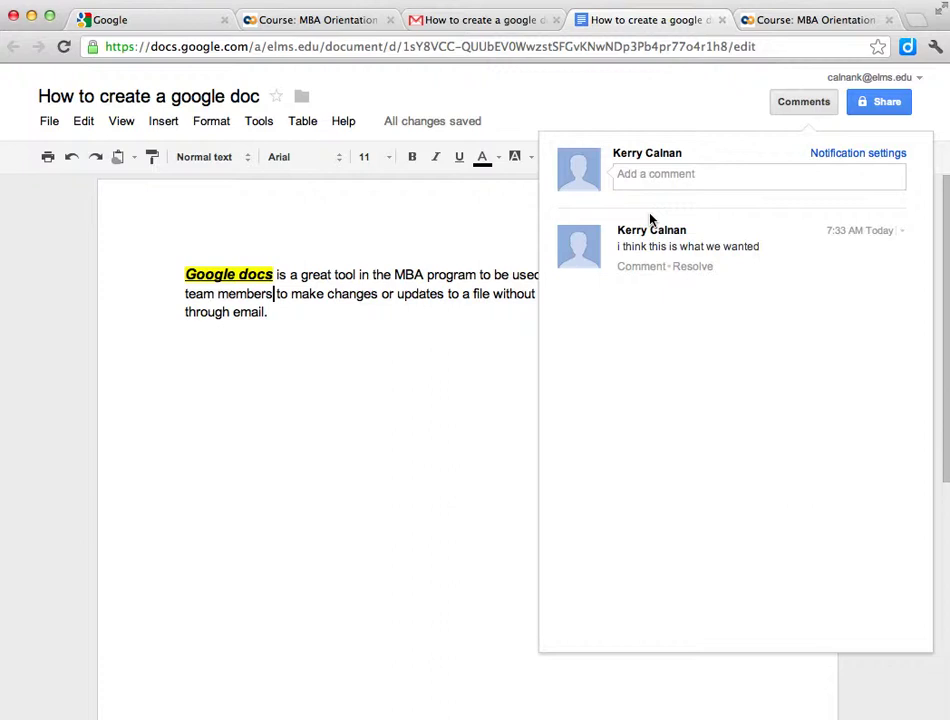
left_click(401, 430)
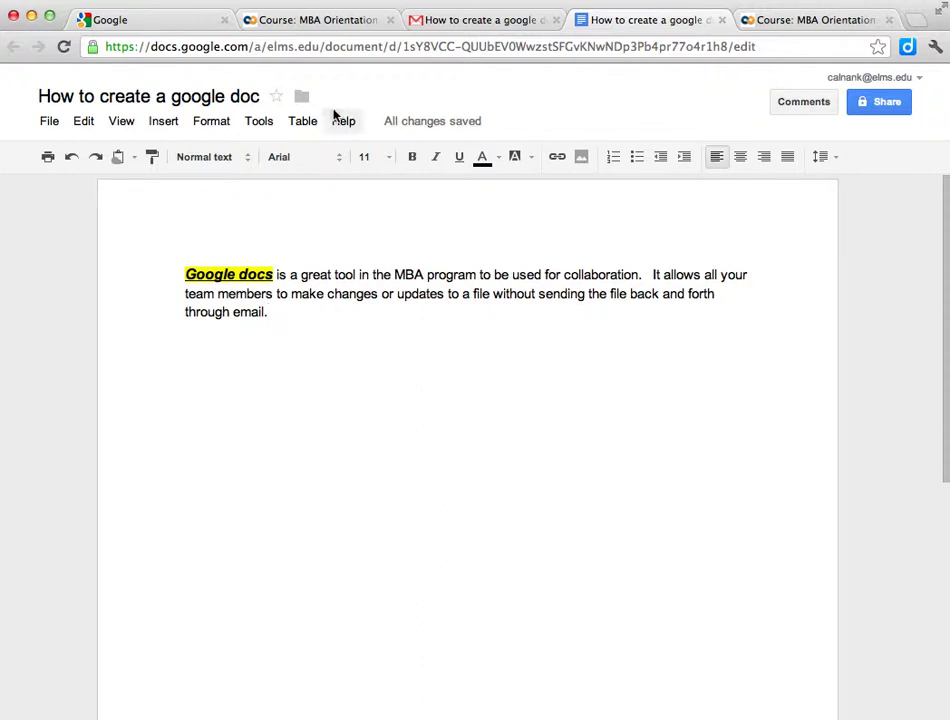
Step: Open File > See revision history and scroll through the 7:33 AM and 6:58 AM revisions
mouse_move(435, 126)
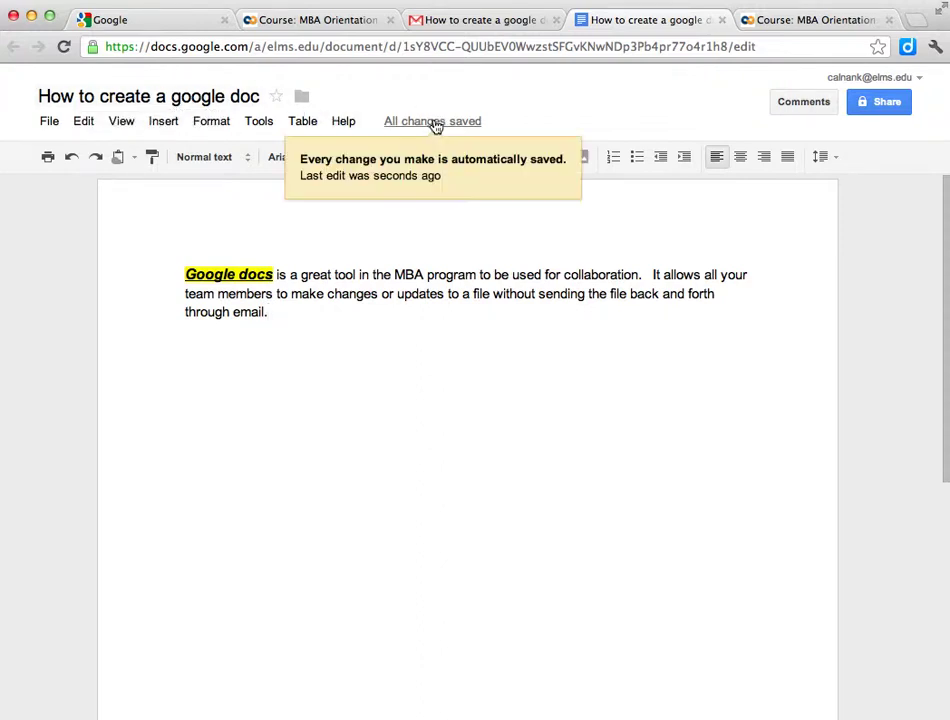
left_click(48, 124)
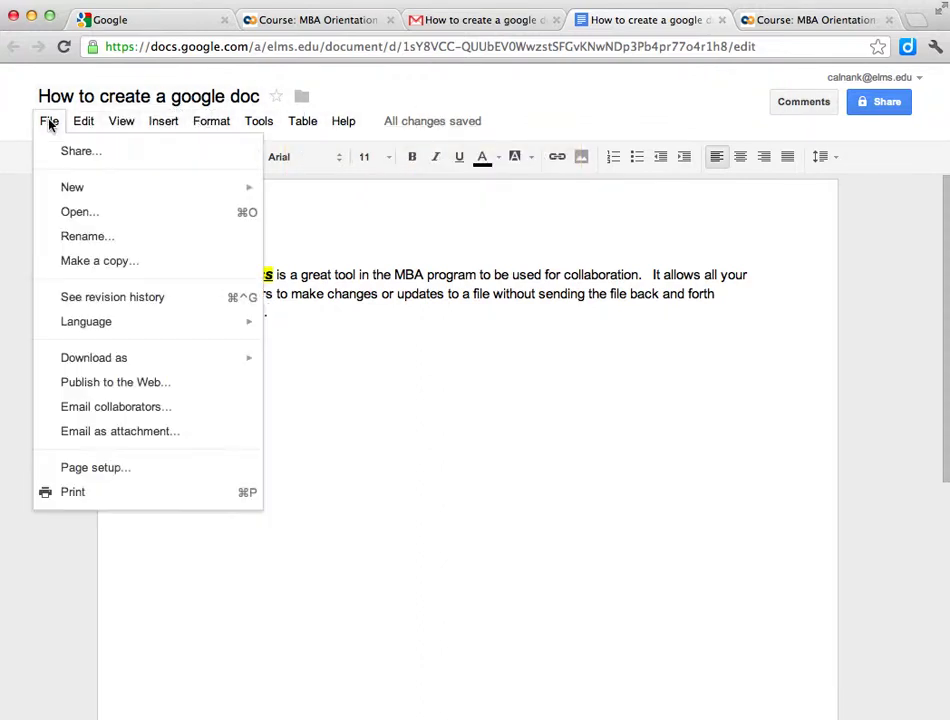
left_click(91, 298)
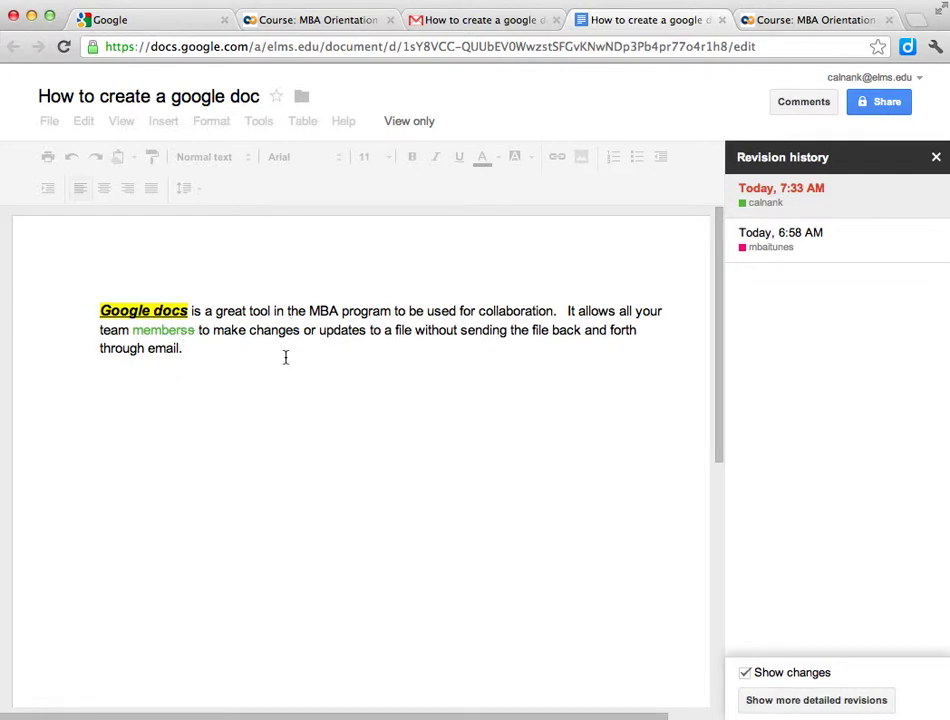
scroll(609, 358, "down", 2)
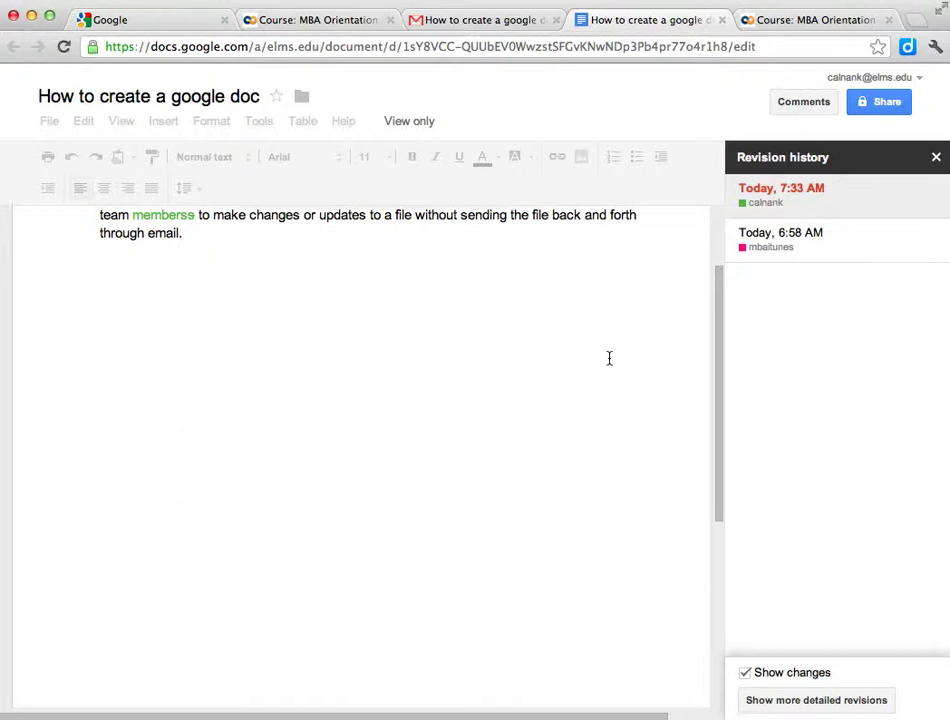
scroll(609, 358, "down", 1)
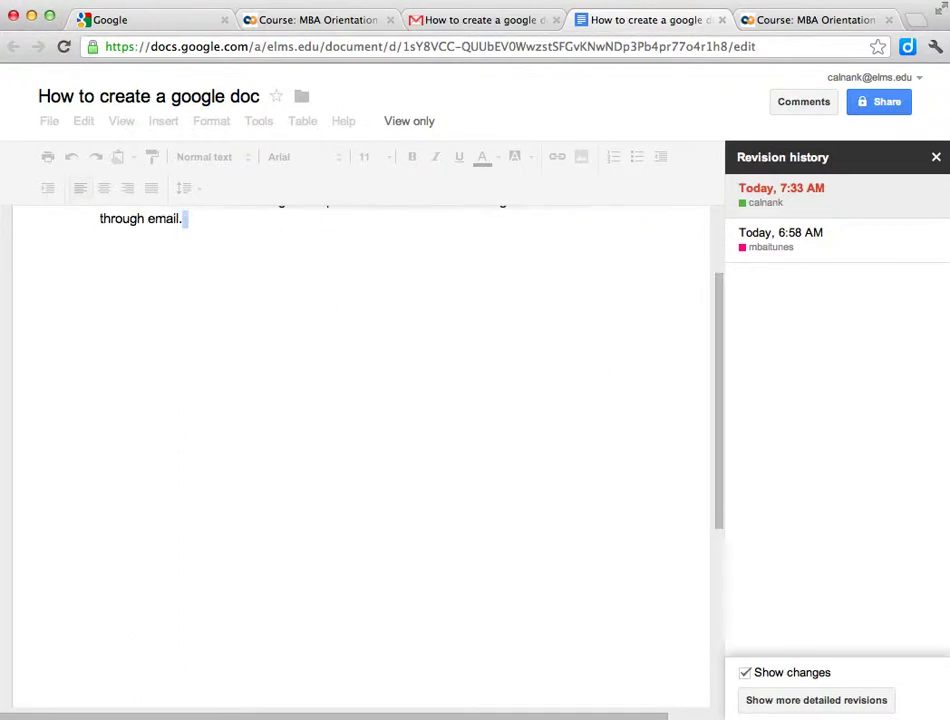
scroll(127, 384, "up", 3)
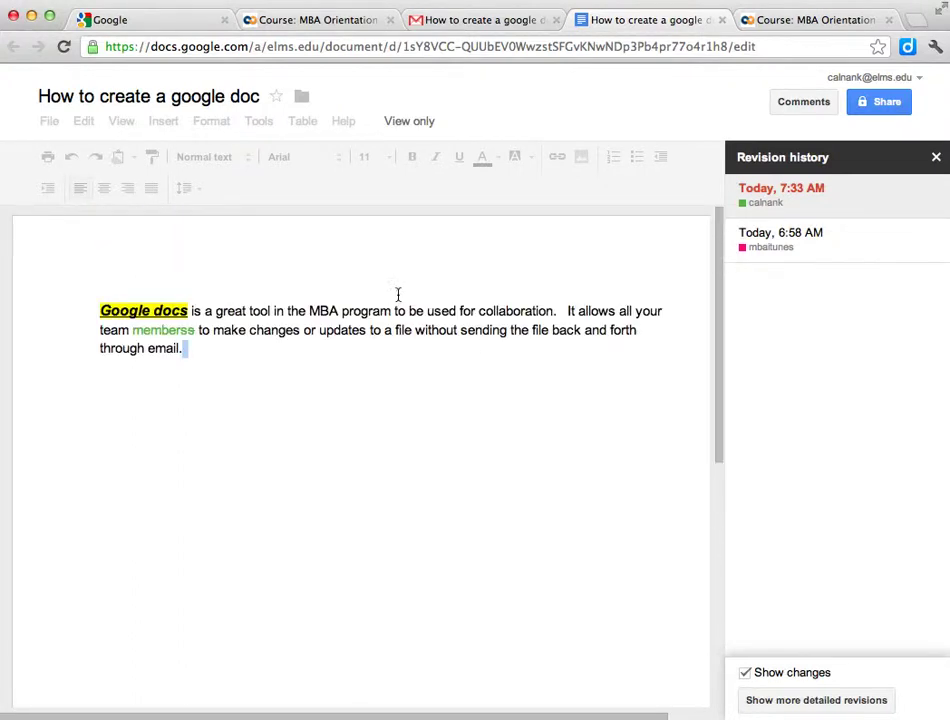
left_click(201, 358)
Step: Add a second paragraph about remote teamwork and tracked history, then close the Gmail tab
left_click(936, 158)
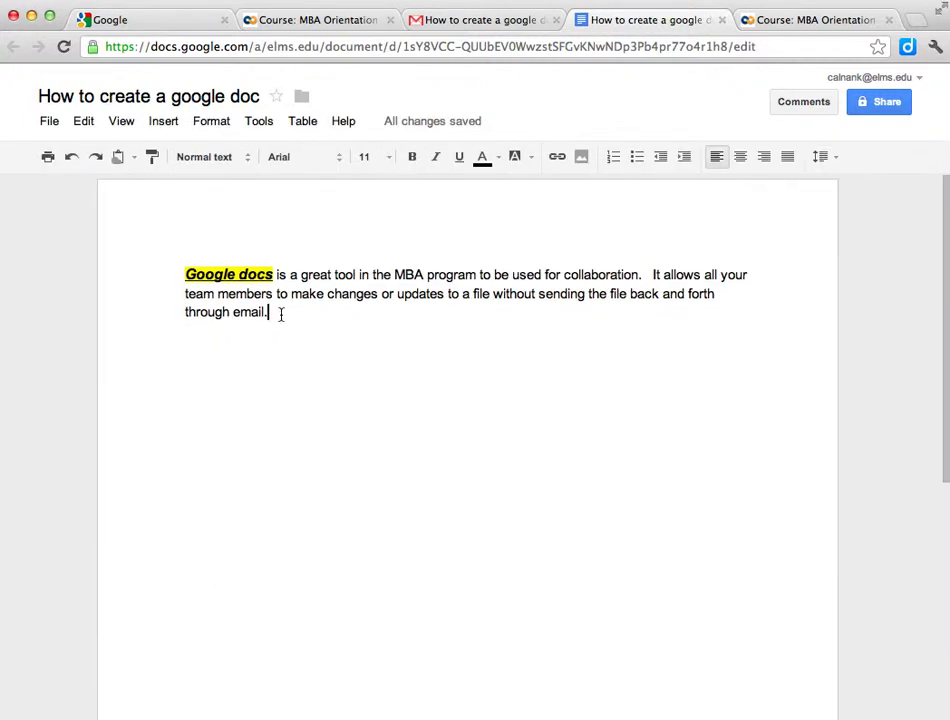
key("Return")
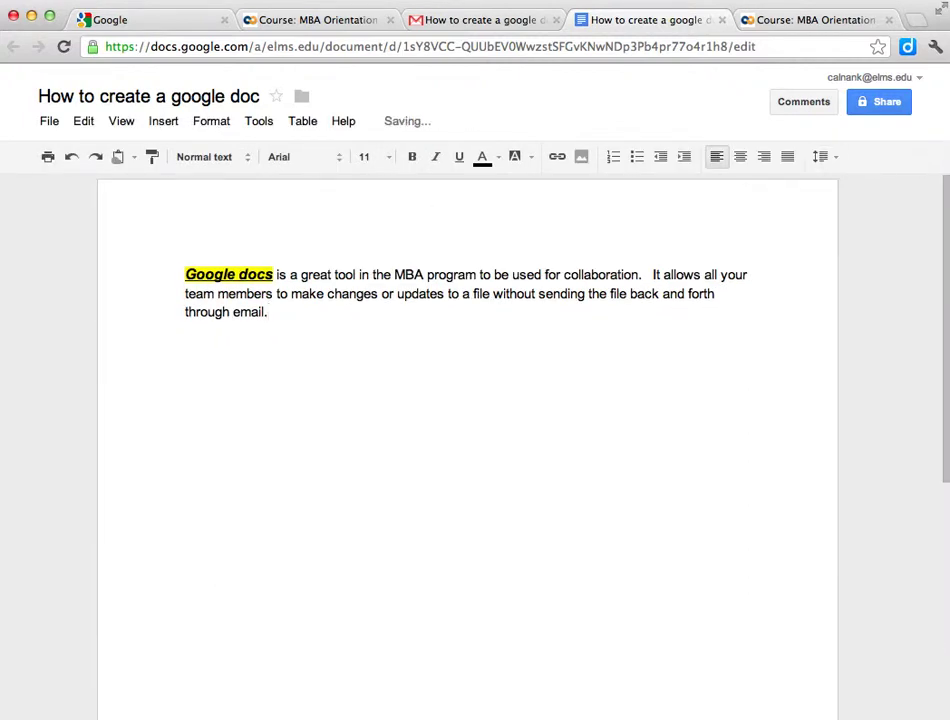
type("I think this will be use")
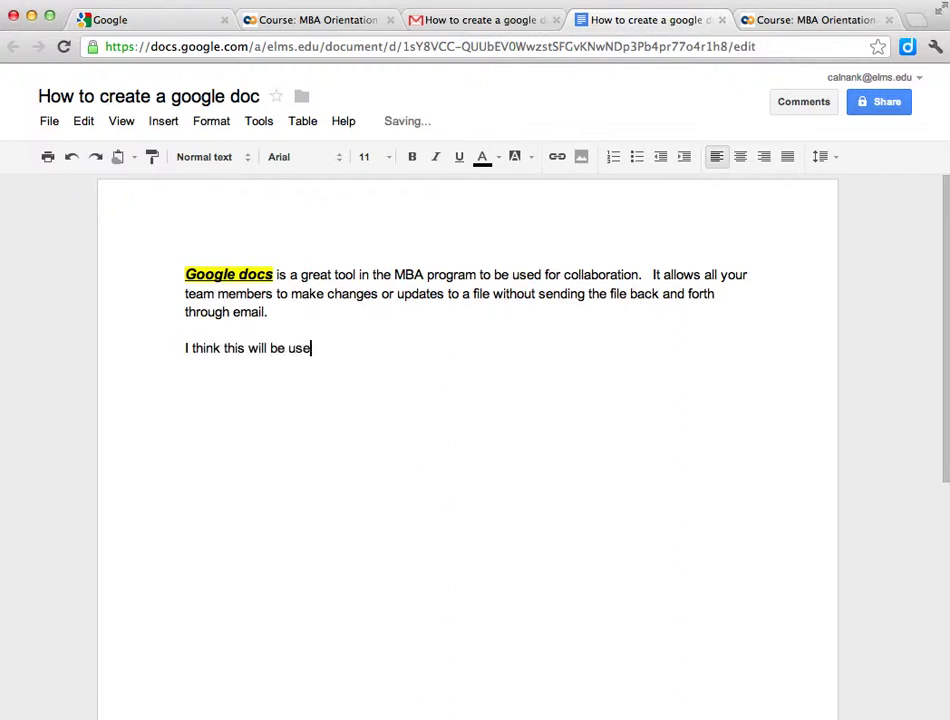
type("d and is a great w")
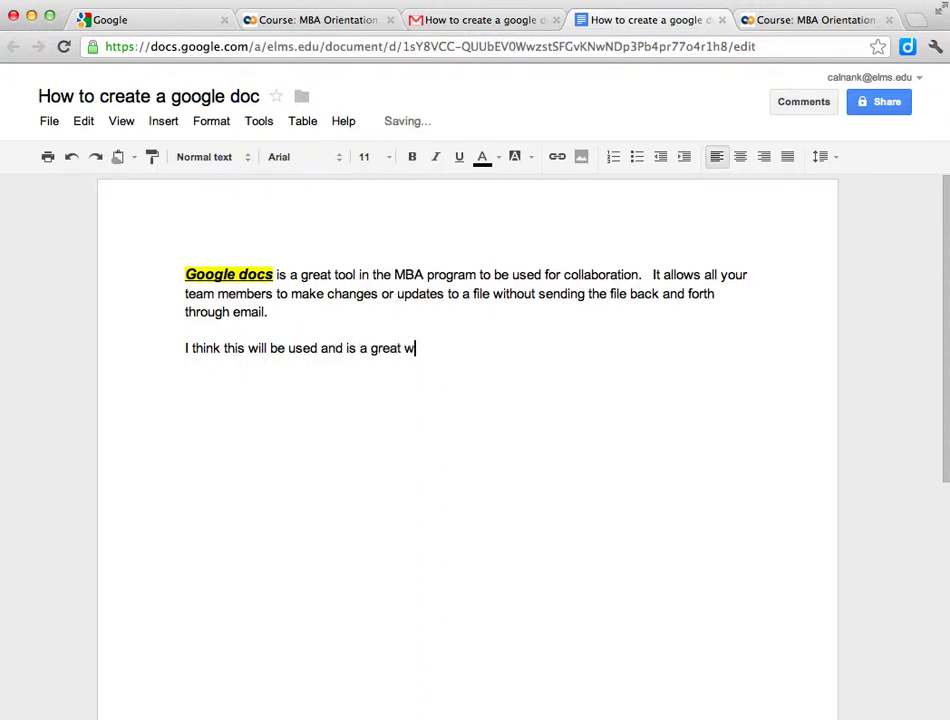
type("ay for people to wo")
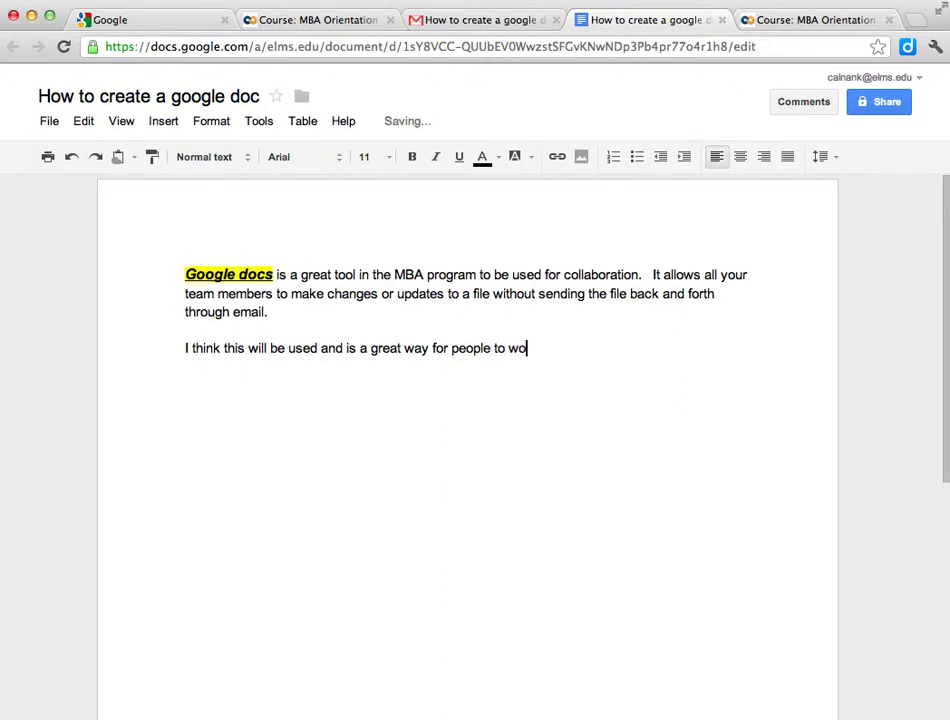
type("rk tog")
type("ehter")
key("BackSpace")
key("BackSpace")
key("BackSpace")
key("BackSpace")
key("BackSpace")
type("ther from remot")
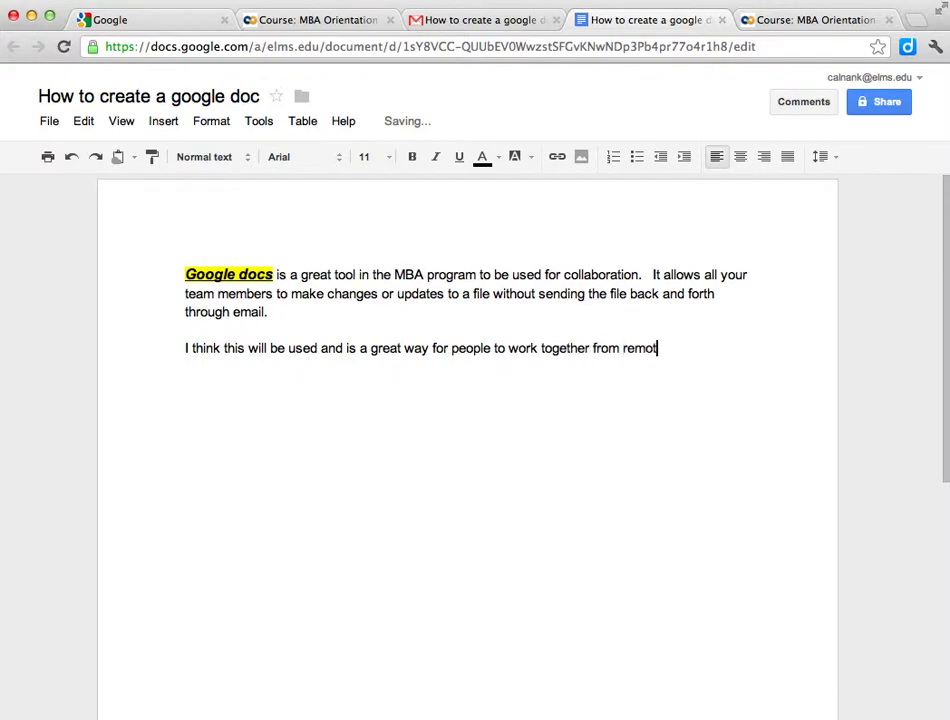
type("e locations.  Ilike how ch")
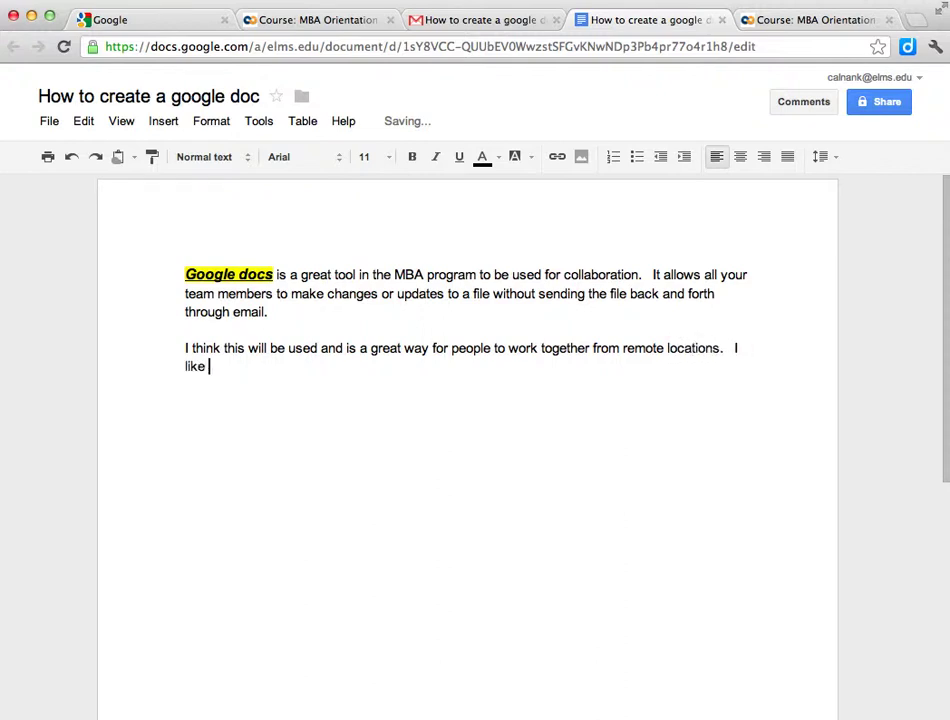
type("anges")
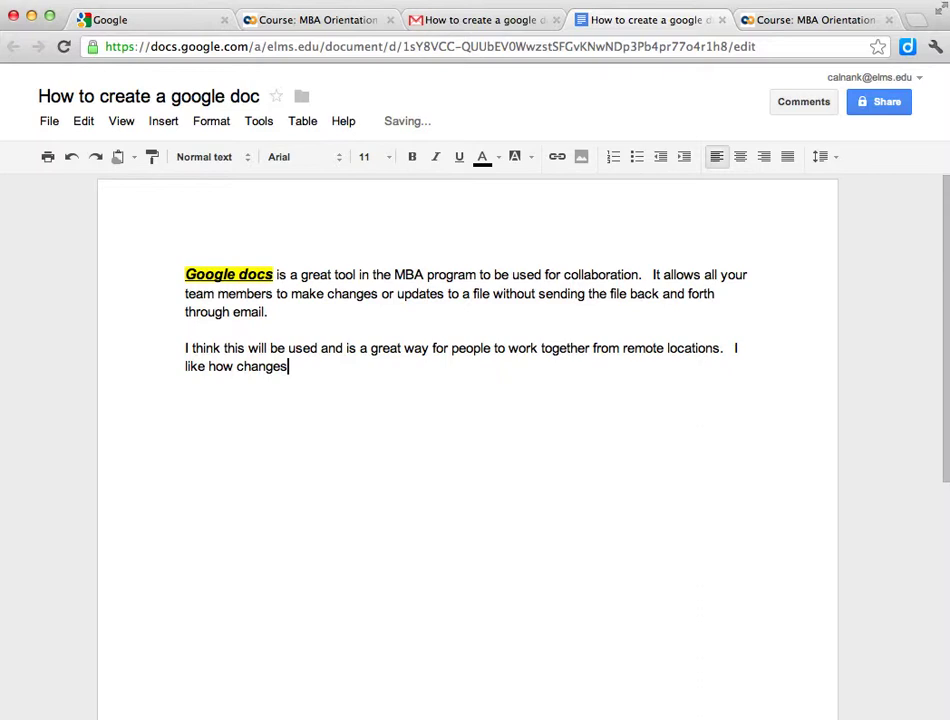
type(" are tracked and histro")
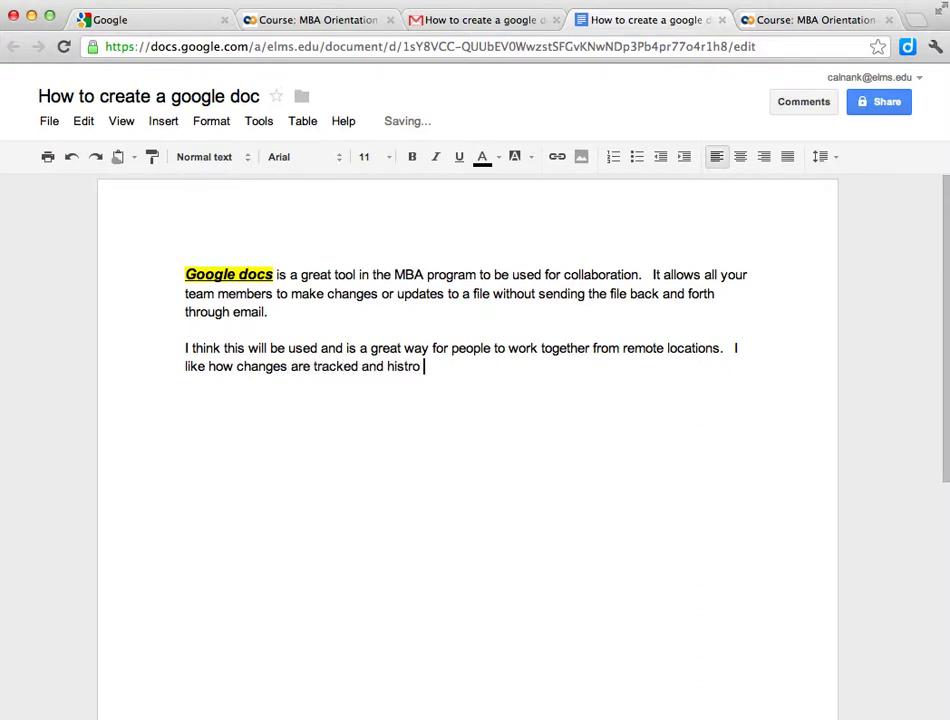
key("BackSpace")
key("BackSpace")
type("ory is kept.")
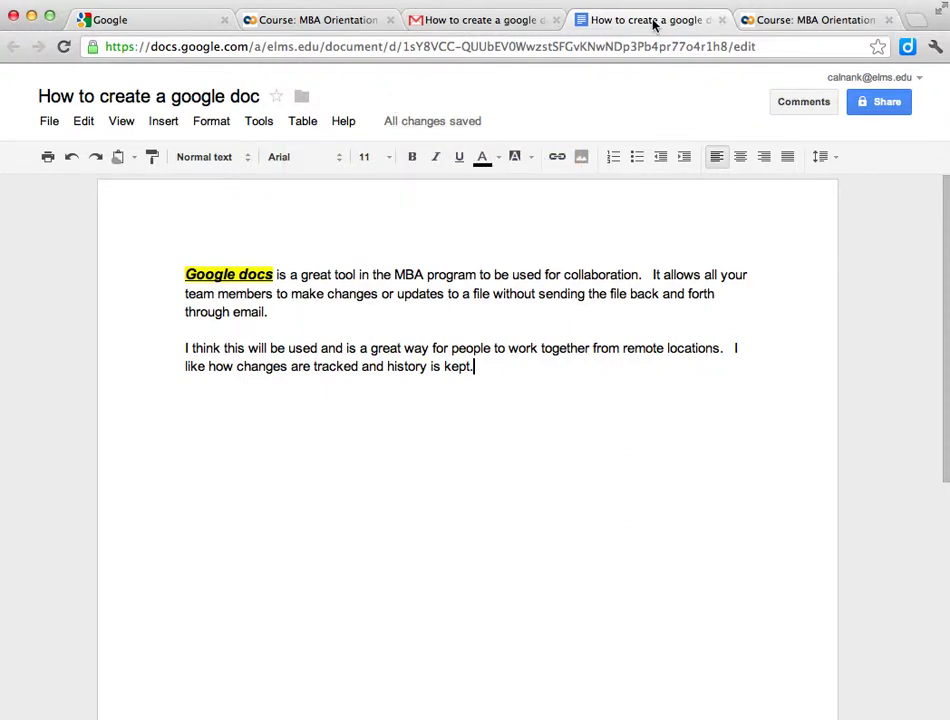
left_click(556, 20)
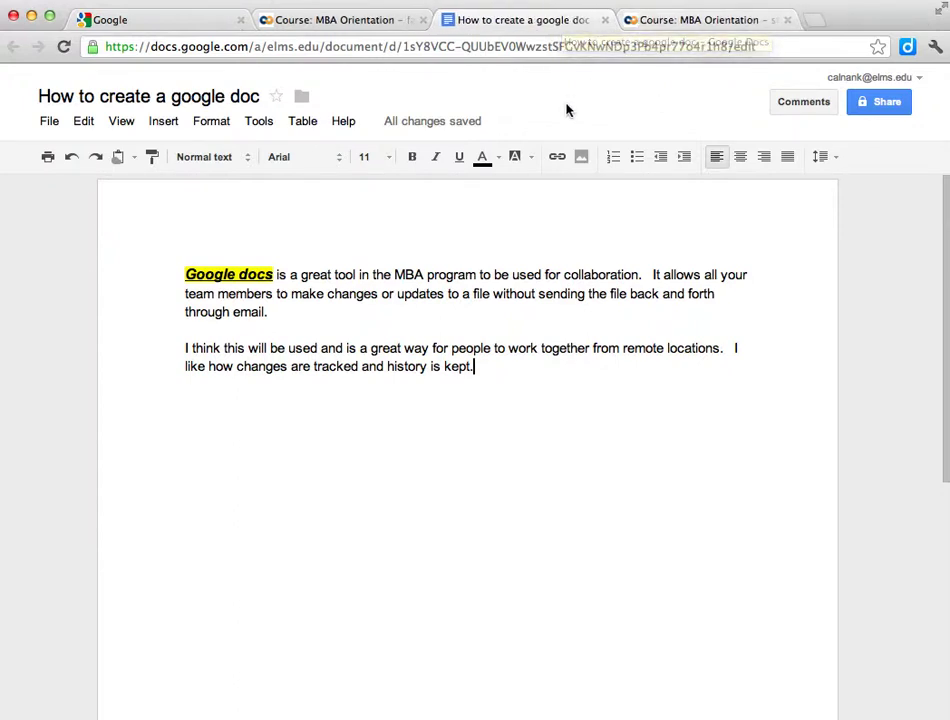
left_click(917, 79)
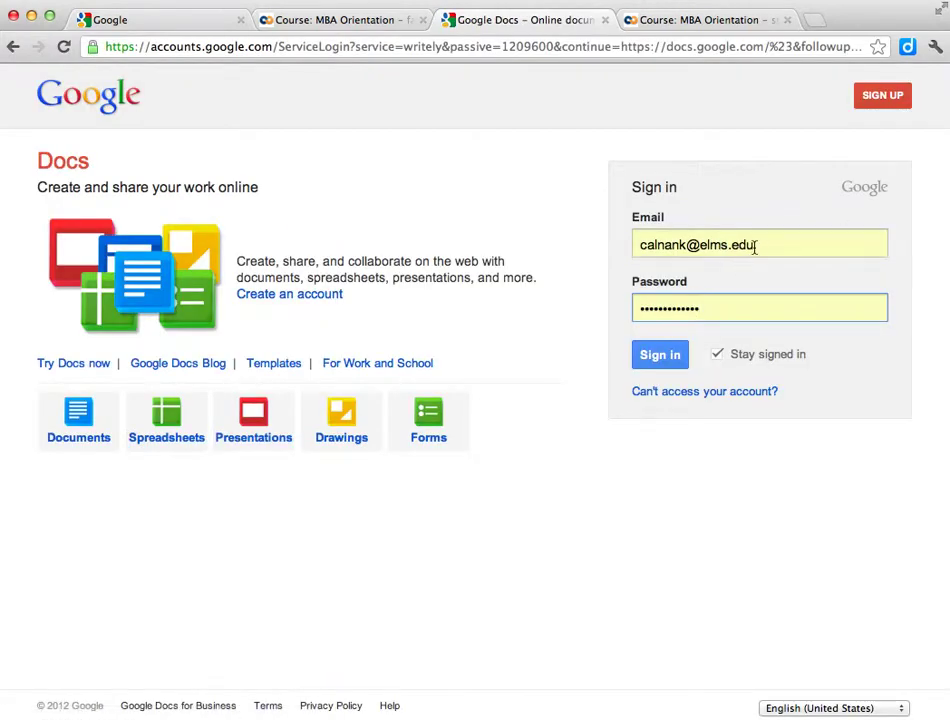
Step: Sign out and sign back in with the document owner's email address and password
left_click(773, 244)
left_click_drag(773, 244, 617, 237)
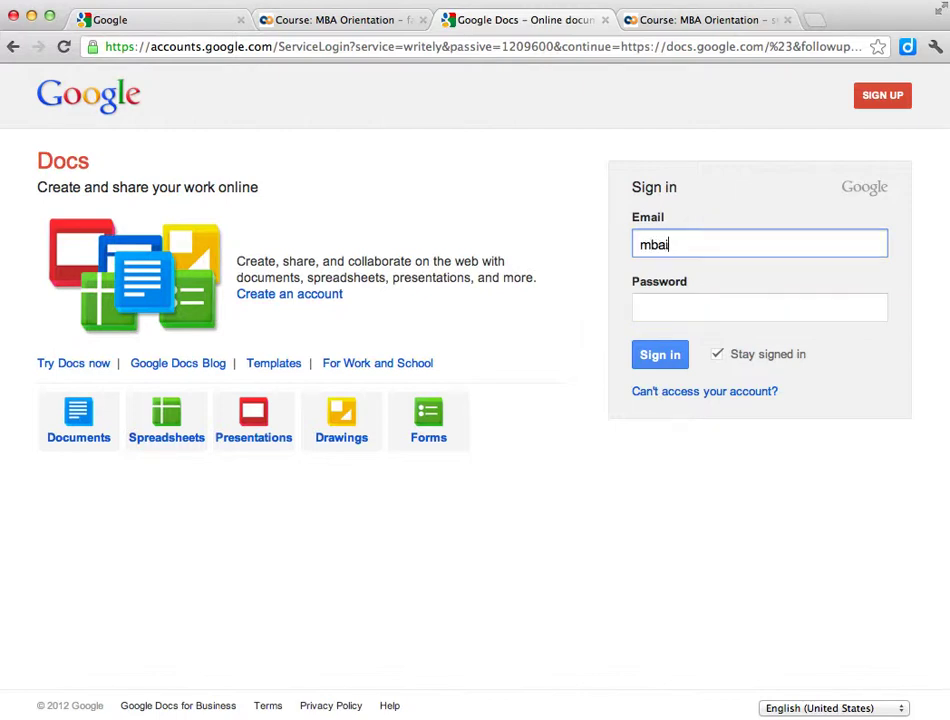
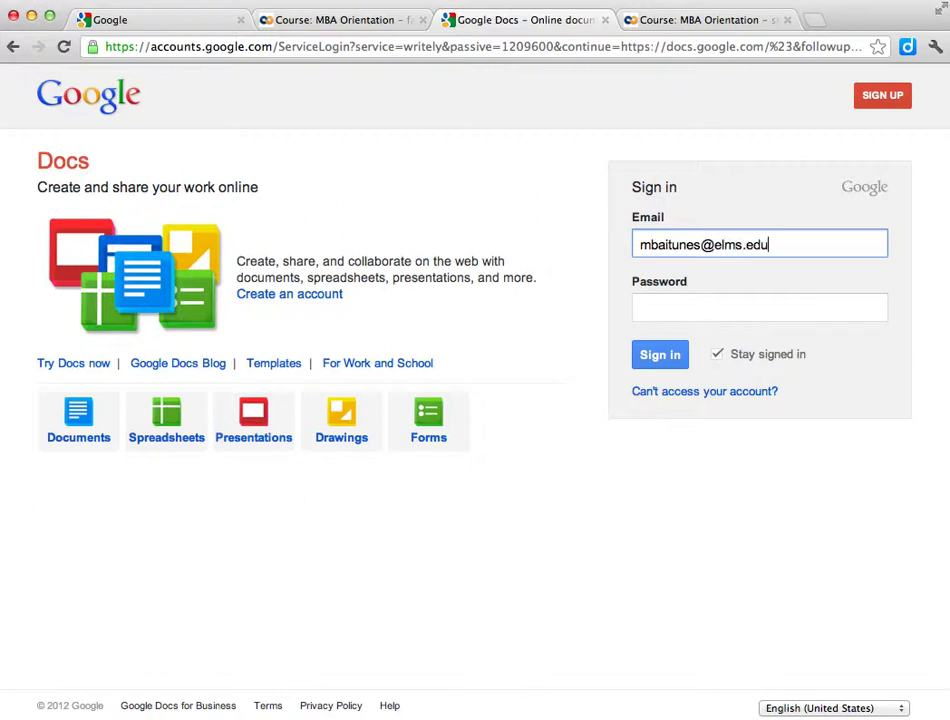
left_click(660, 305)
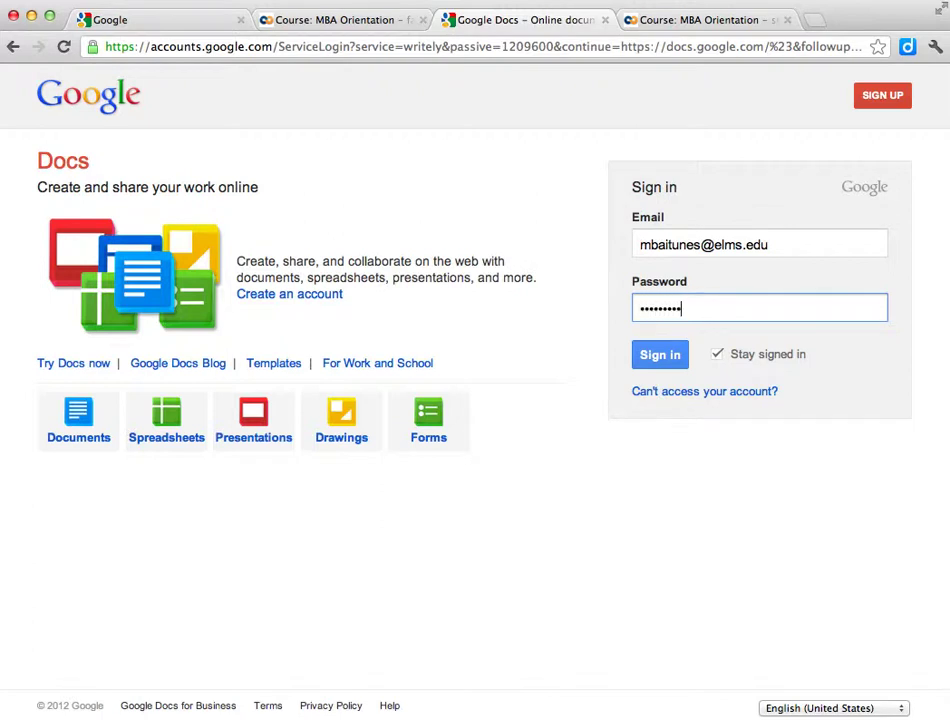
left_click(674, 358)
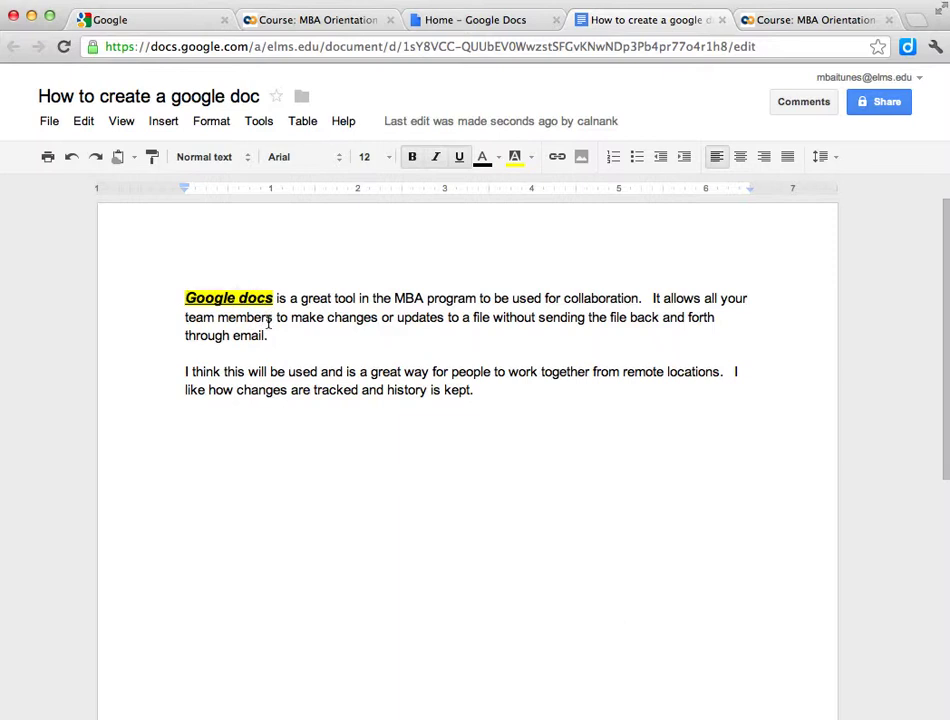
Step: Open File > See revision history and review the latest 7:35 AM revision with the new paragraph
left_click(48, 122)
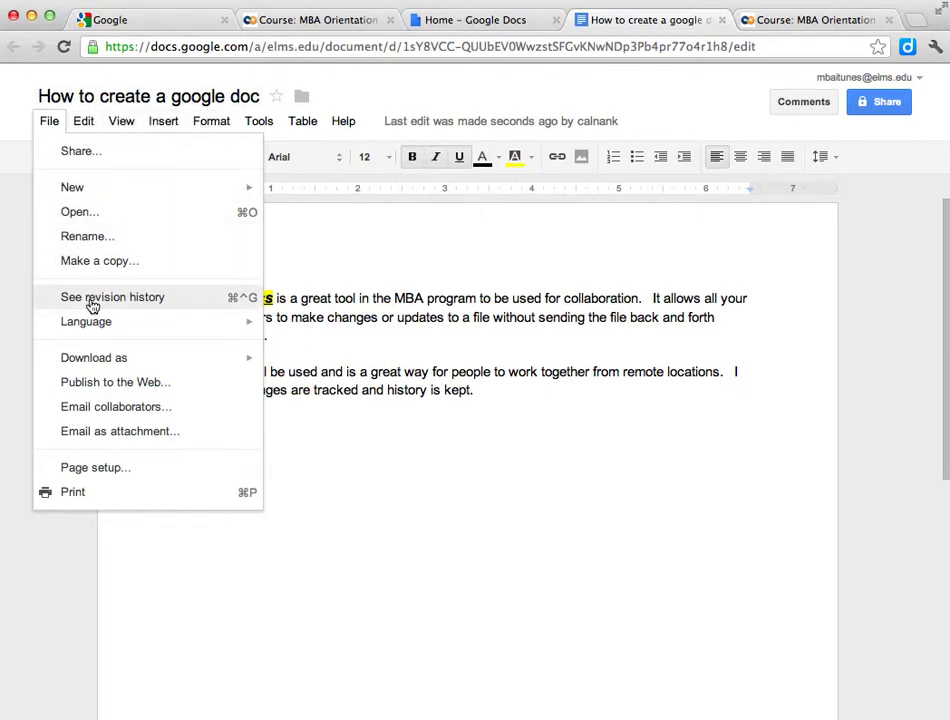
left_click(92, 299)
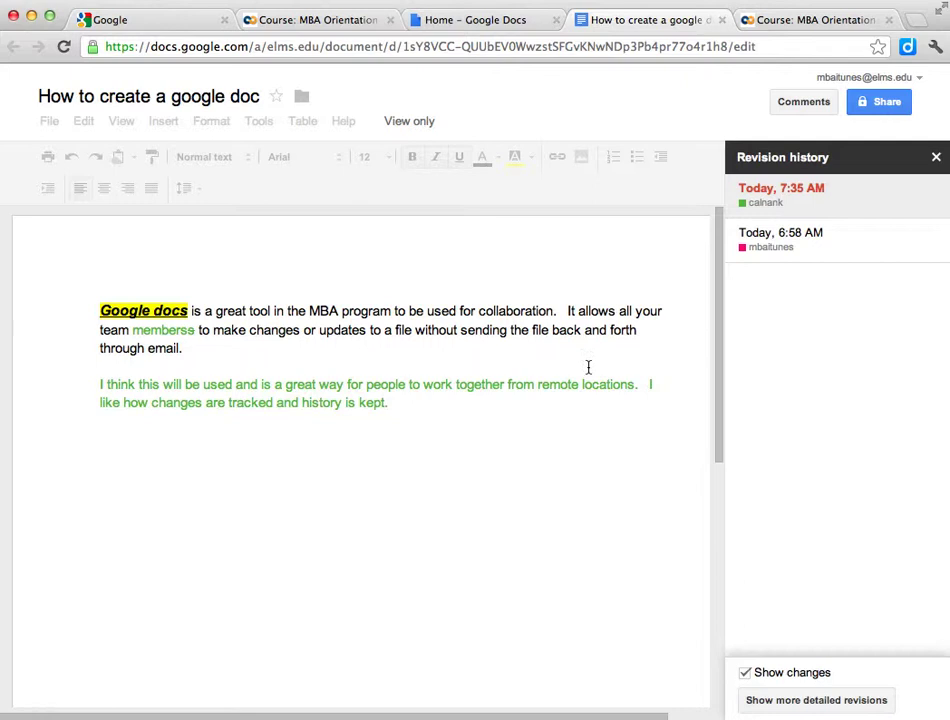
scroll(588, 368, "down", 2)
scroll(586, 366, "up", 2)
Step: Resolve the 'i think this is what we wanted' comment, cancel the empty reply, and close the comments popup
left_click(822, 104)
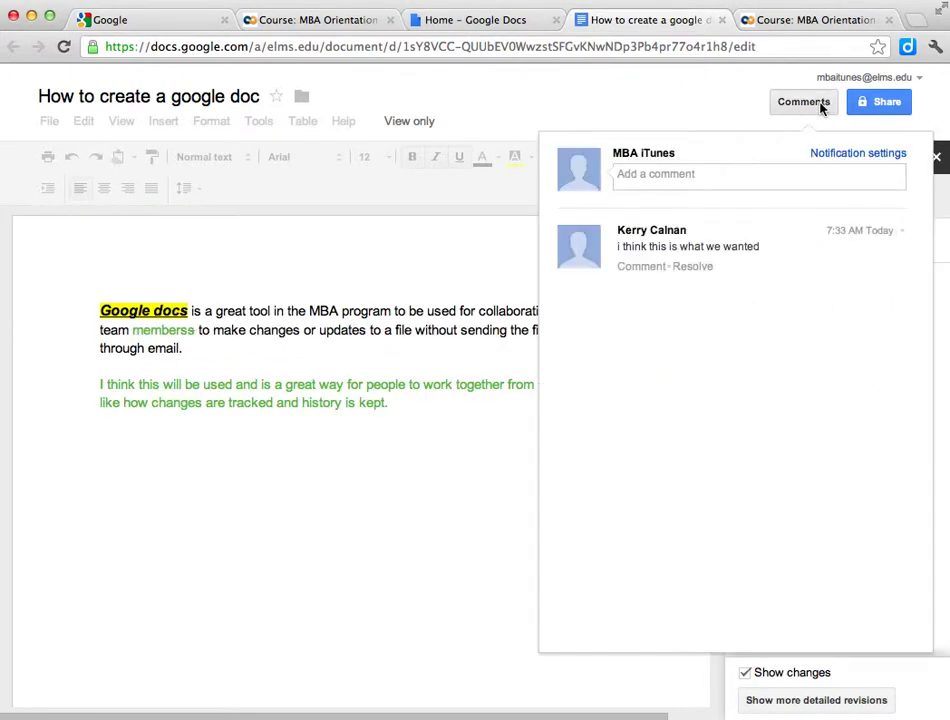
left_click(692, 267)
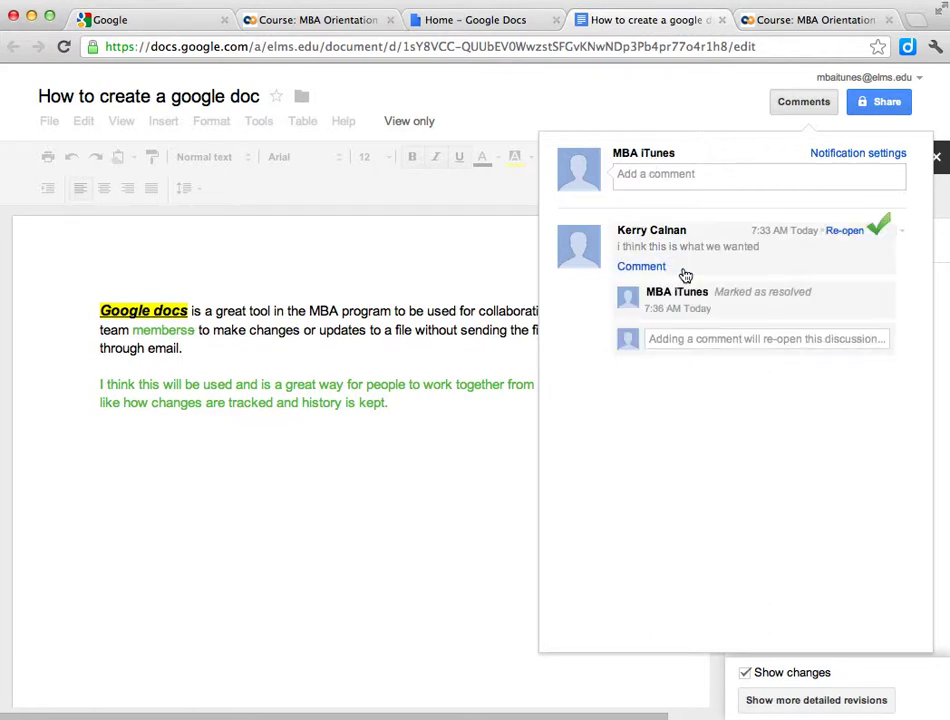
left_click(671, 343)
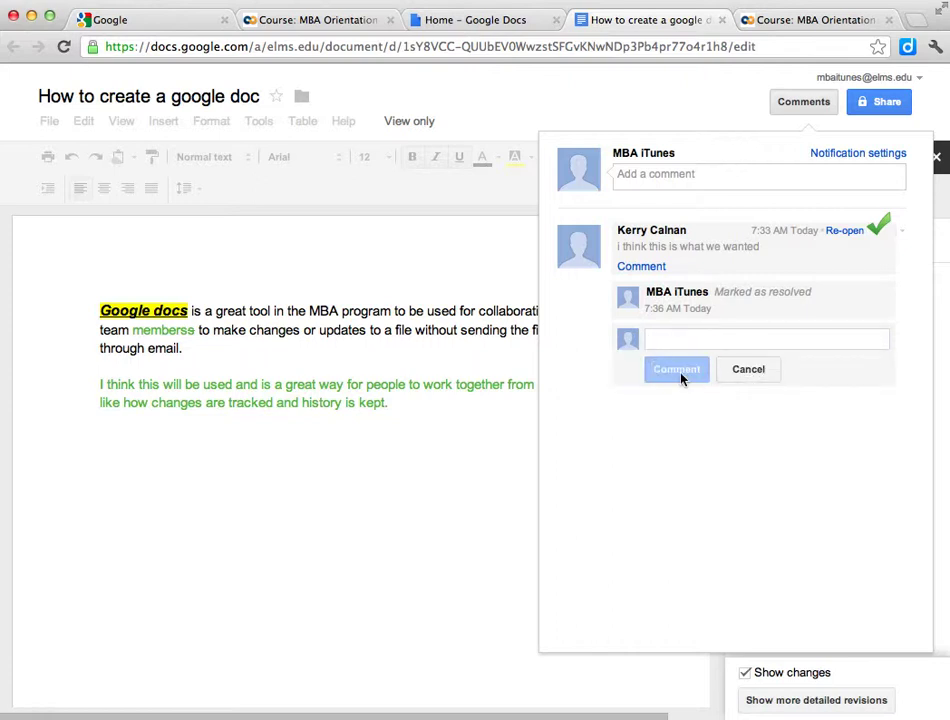
left_click(749, 370)
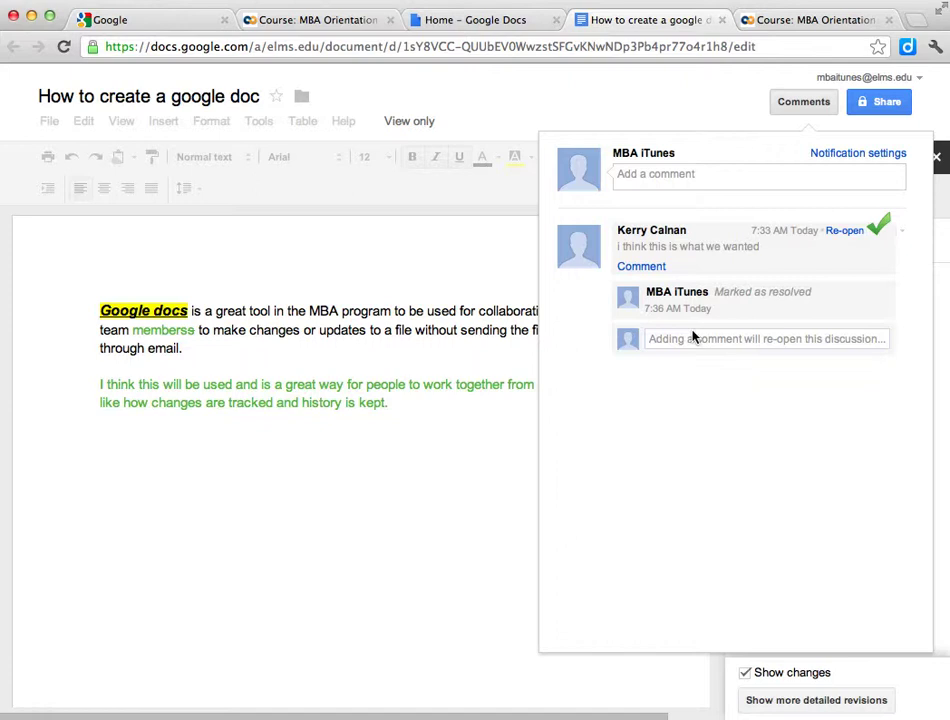
left_click(413, 455)
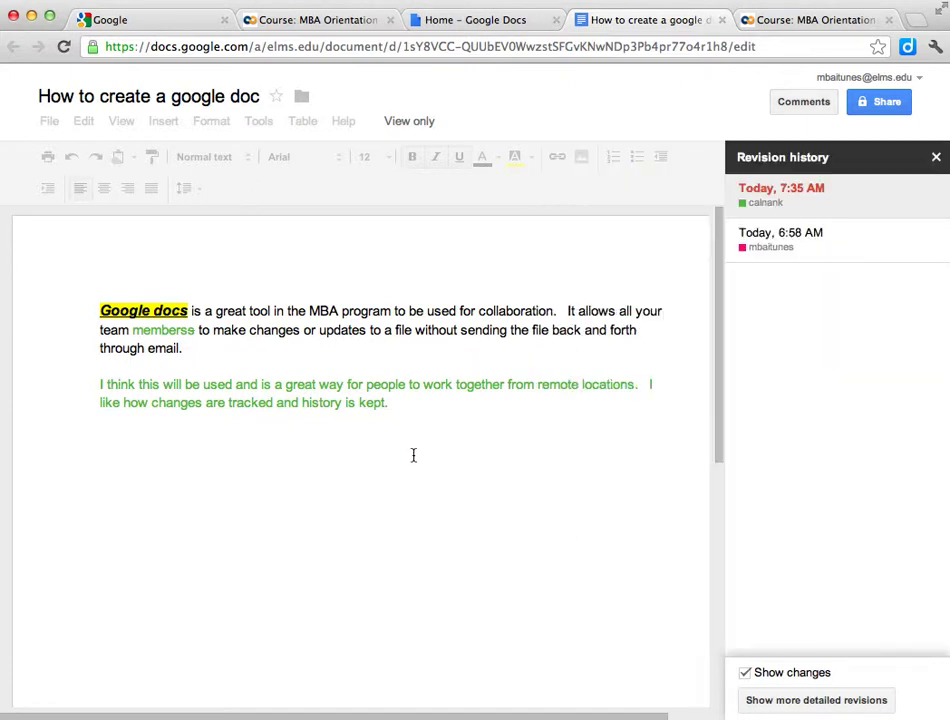
Step: Close revision history and move the cursor through both paragraphs, ending after 'kept.'
left_click(936, 157)
left_click(522, 403)
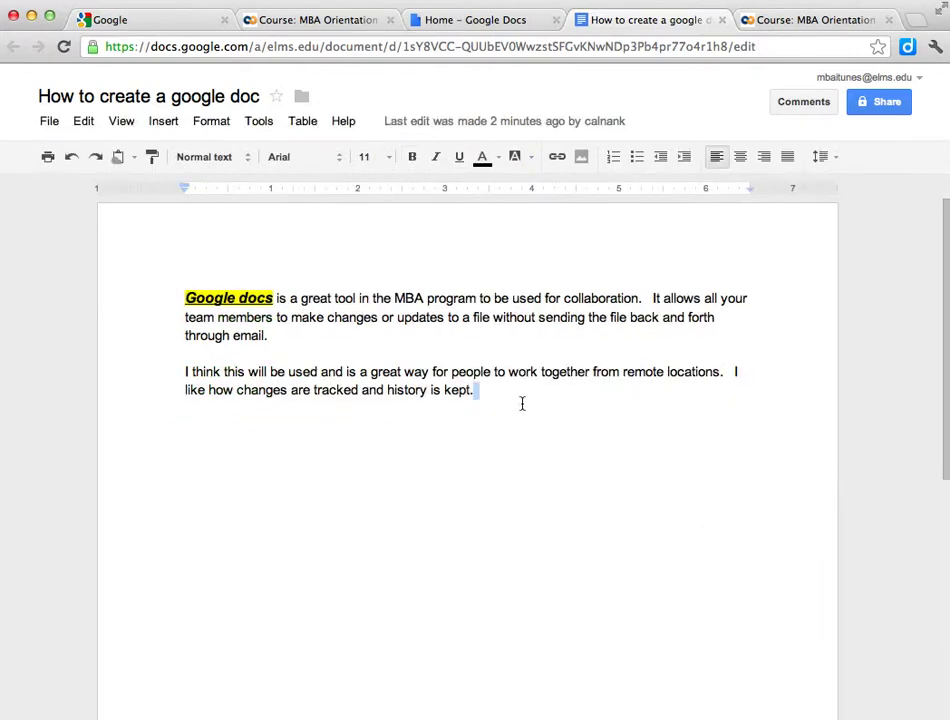
scroll(522, 403, "down", 5)
scroll(522, 422, "up", 5)
scroll(498, 422, "down", 5)
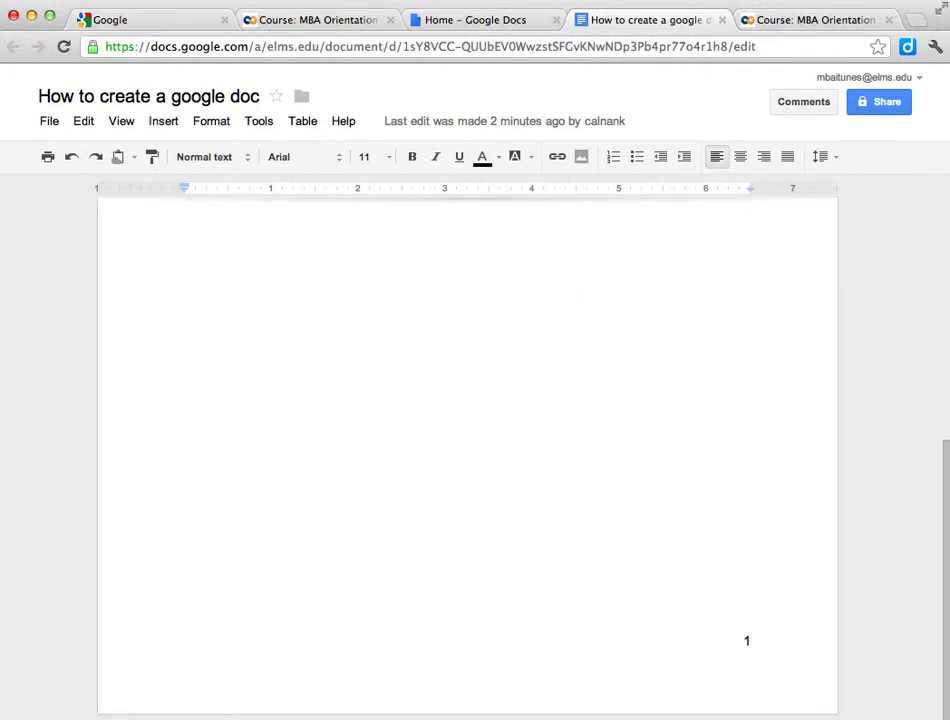
scroll(467, 450, "up", 5)
left_click(273, 318)
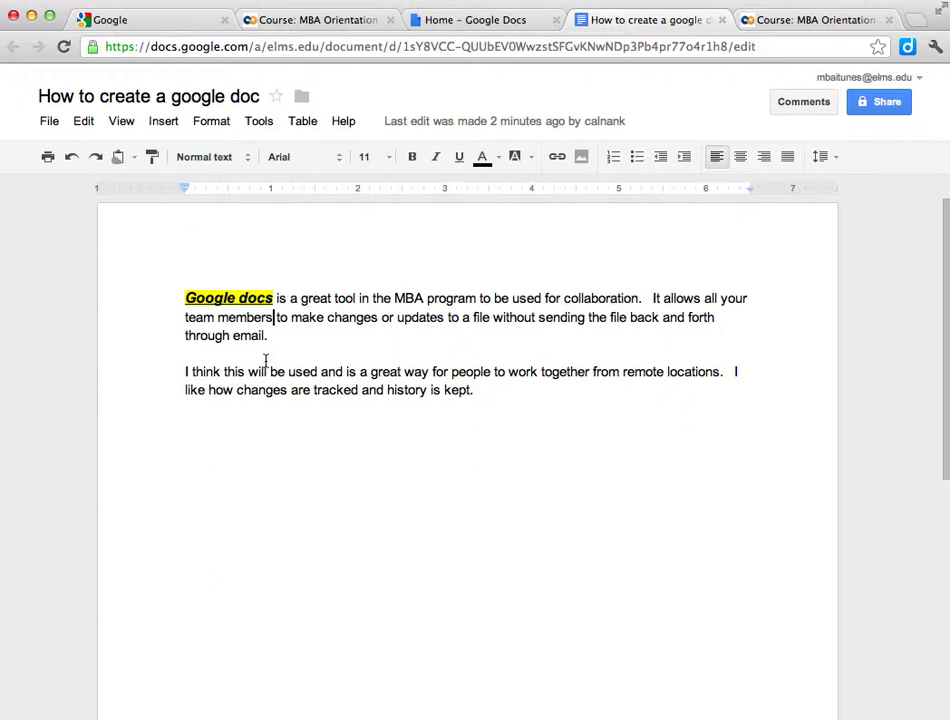
left_click(187, 409)
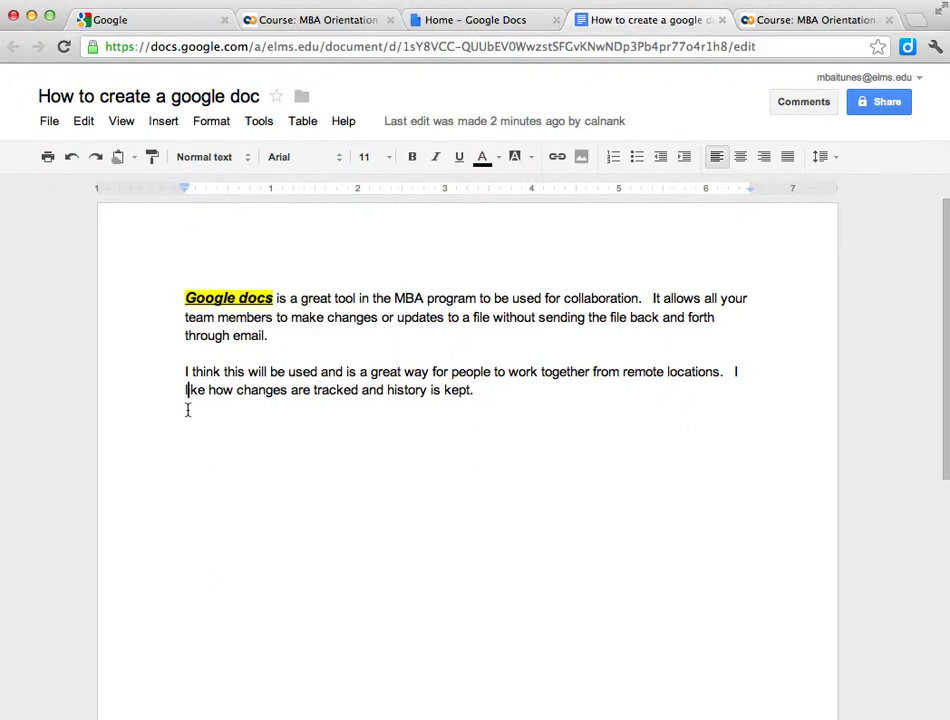
left_click(488, 396)
scroll(467, 450, "down", 5)
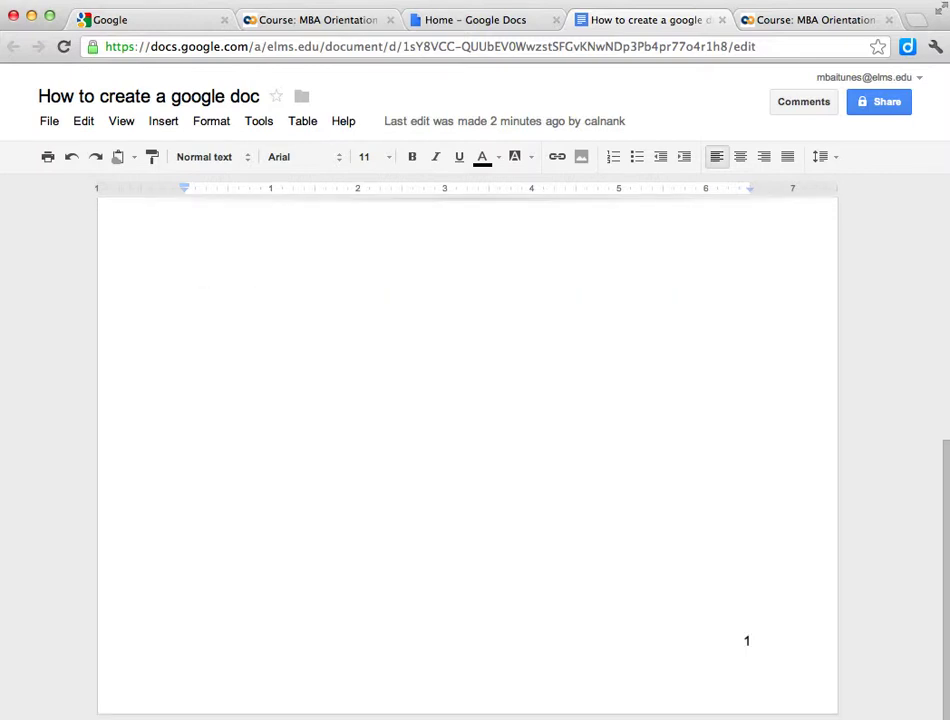
scroll(467, 450, "up", 5)
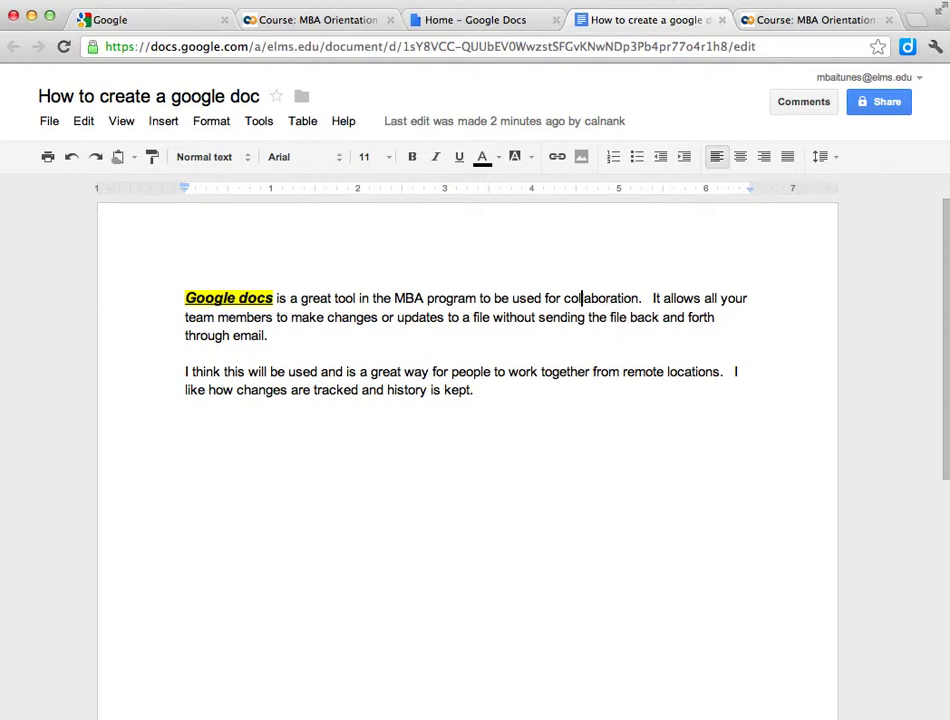
Step: Browse the File and View menus and open the Insert menu's insertion options
left_click(86, 124)
mouse_move(62, 125)
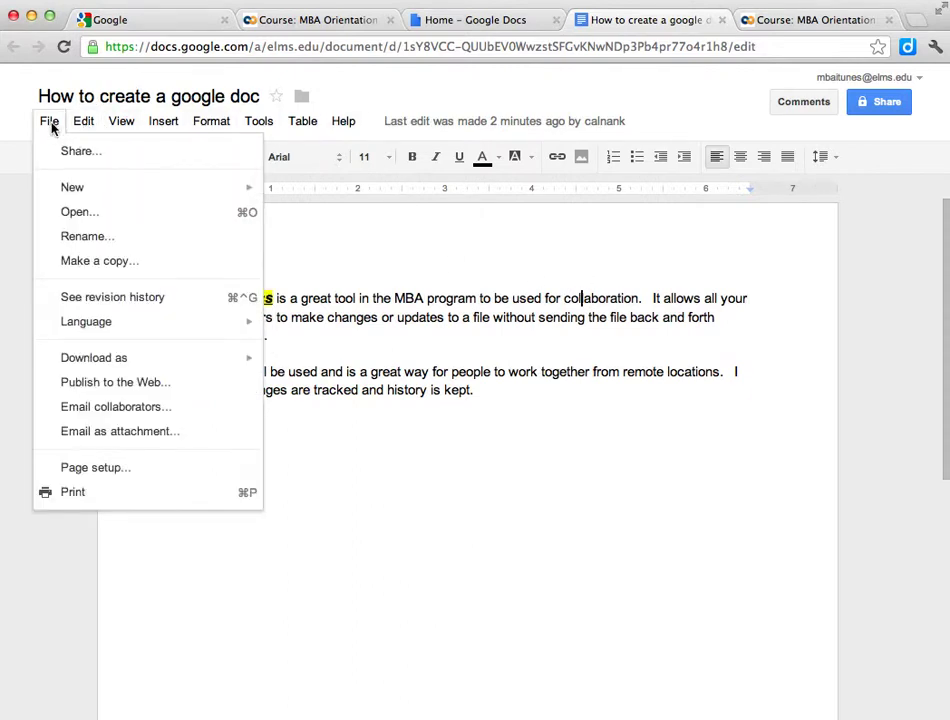
mouse_move(100, 332)
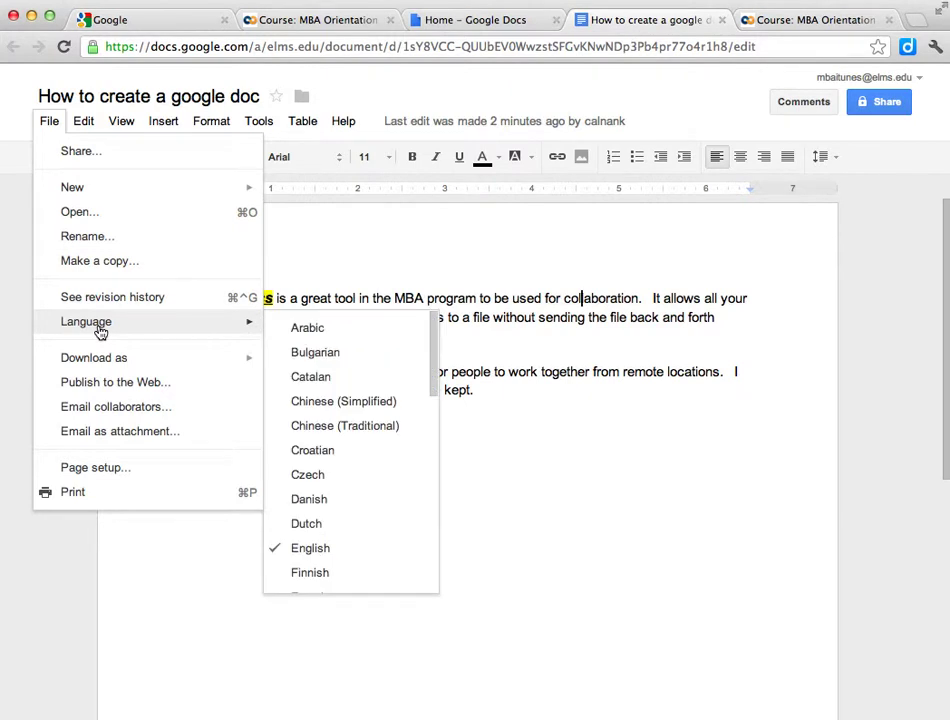
mouse_move(103, 128)
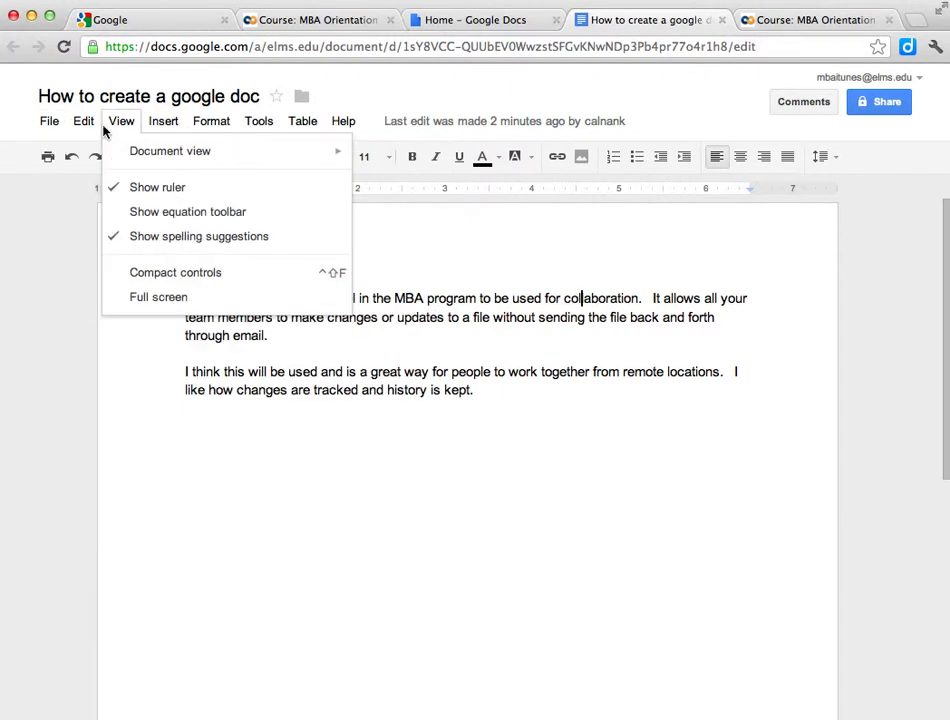
mouse_move(174, 122)
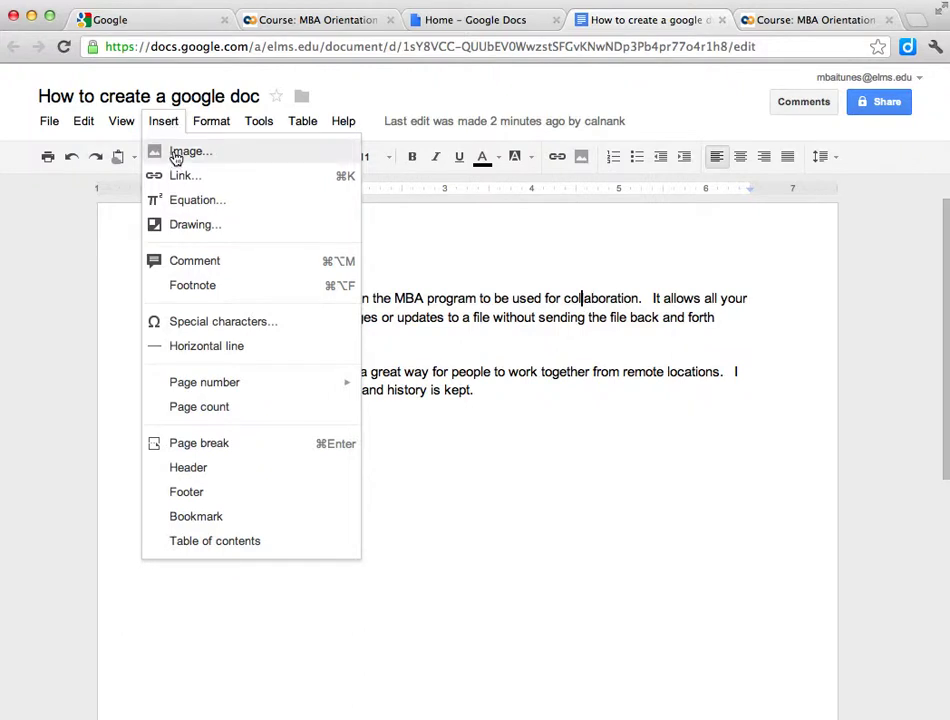
Step: Upload the avitarpic image from the Desktop into the document via Insert > Image
left_click(177, 153)
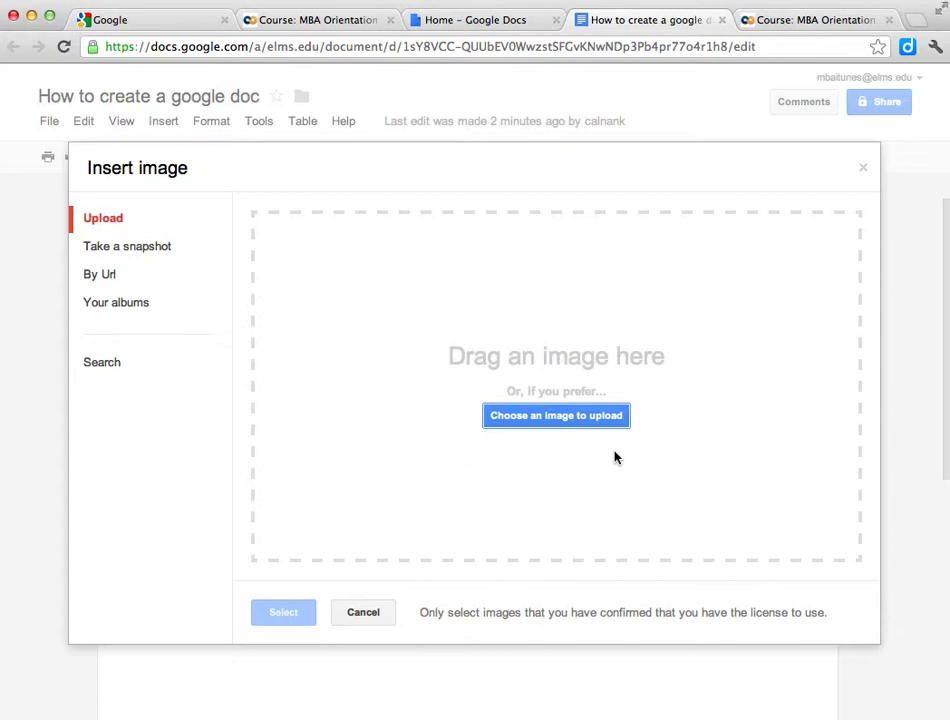
left_click(594, 417)
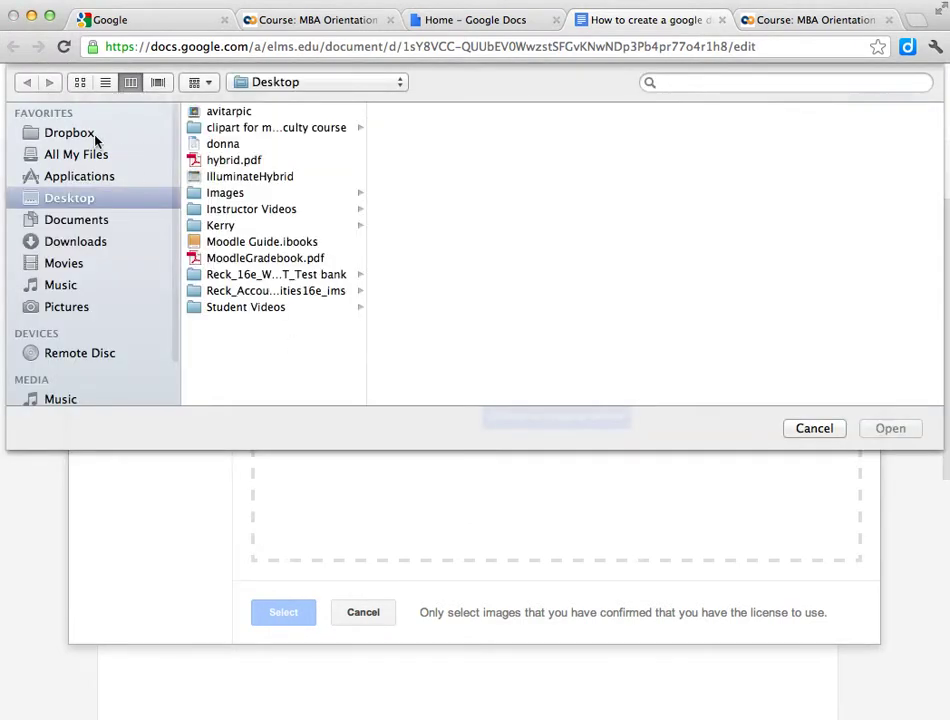
left_click(213, 114)
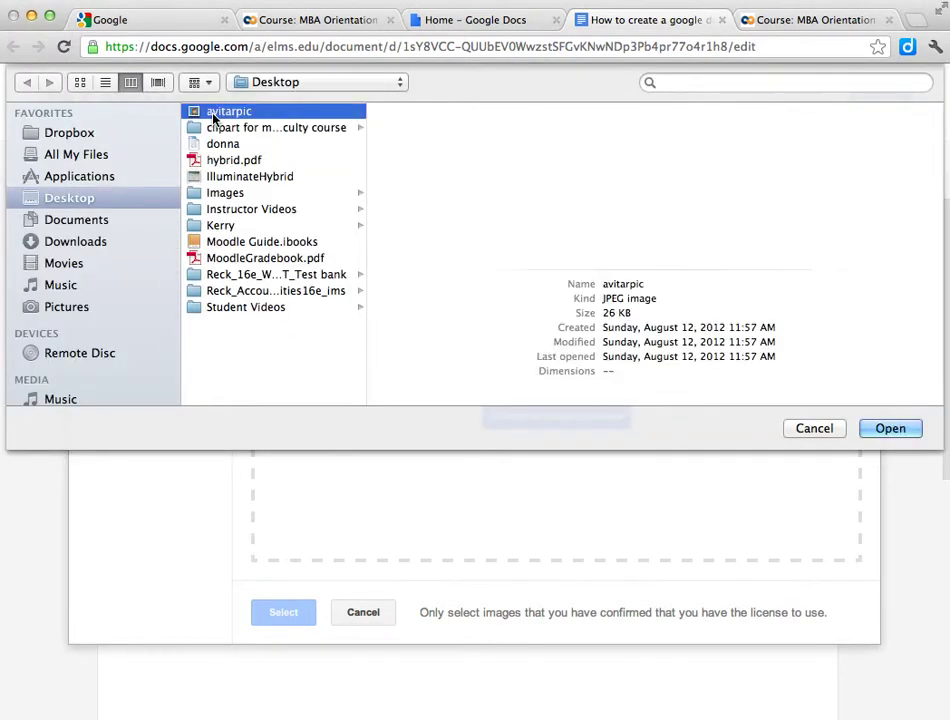
left_click(907, 430)
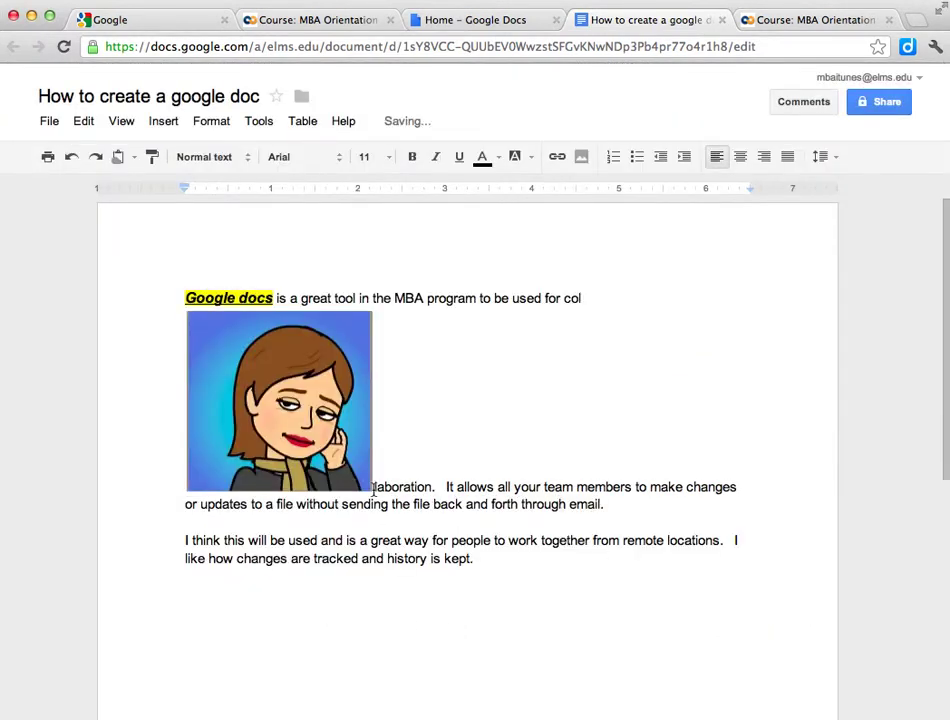
Step: Set the avatar image to Fixed position and drag it centred below both paragraphs
left_click(371, 486)
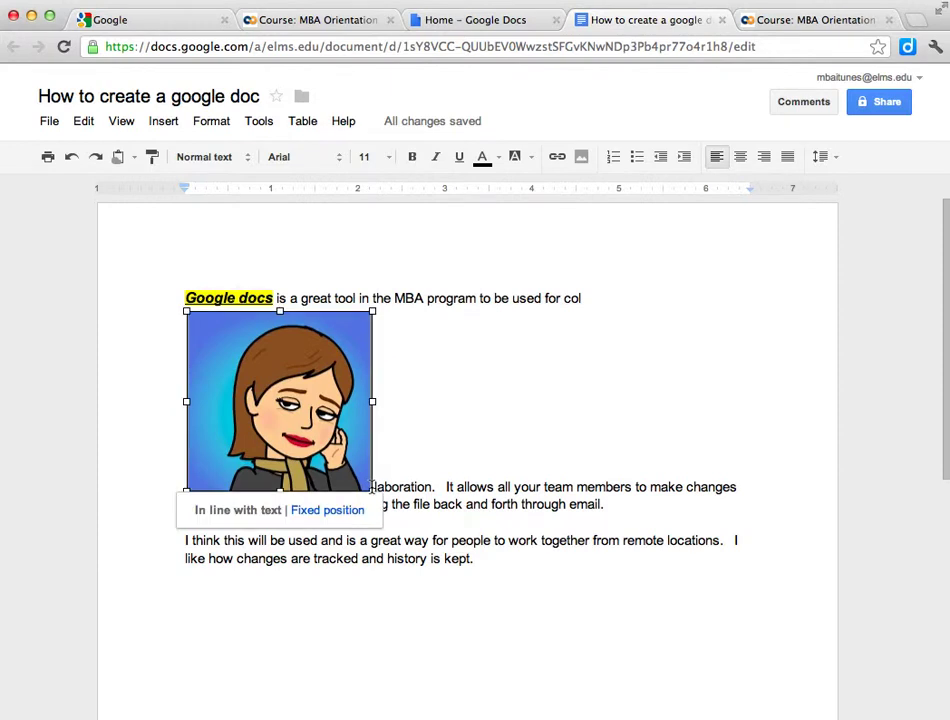
left_click(328, 512)
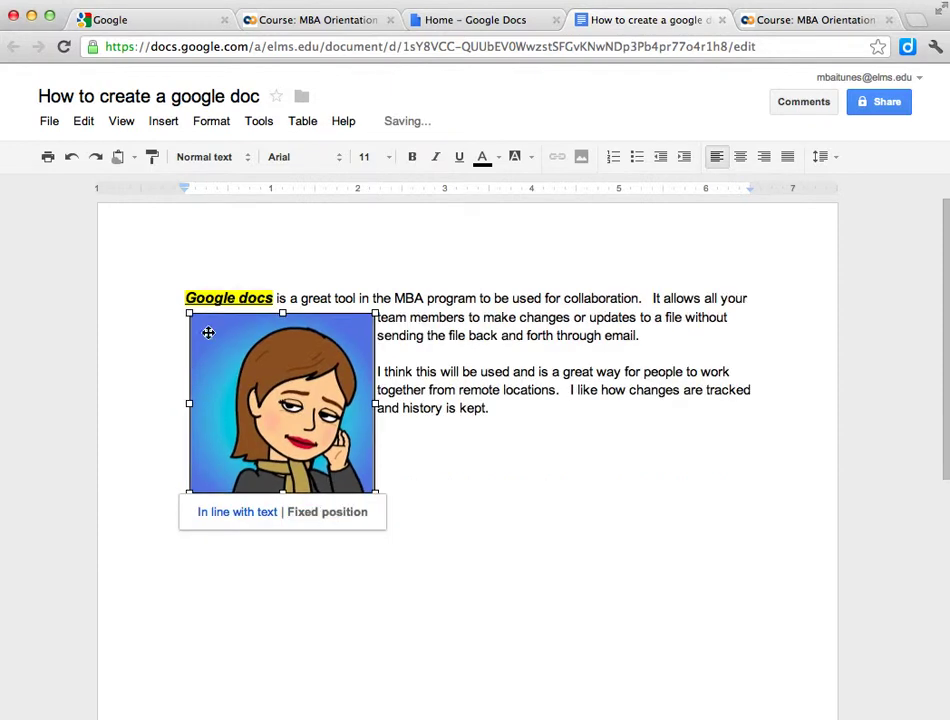
left_click_drag(188, 313, 210, 511)
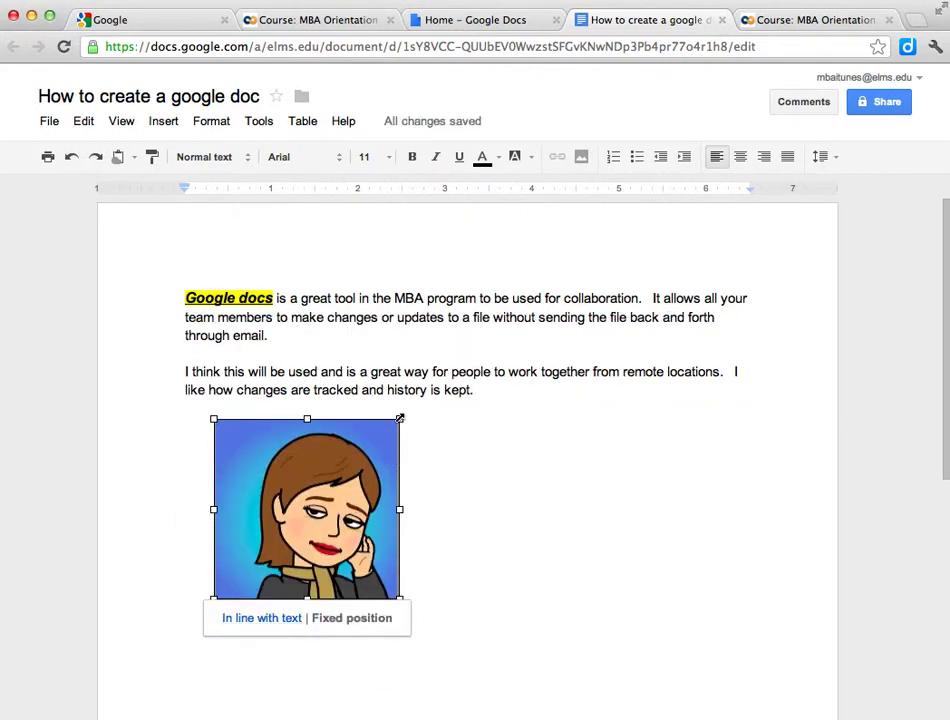
left_click_drag(398, 421, 472, 405)
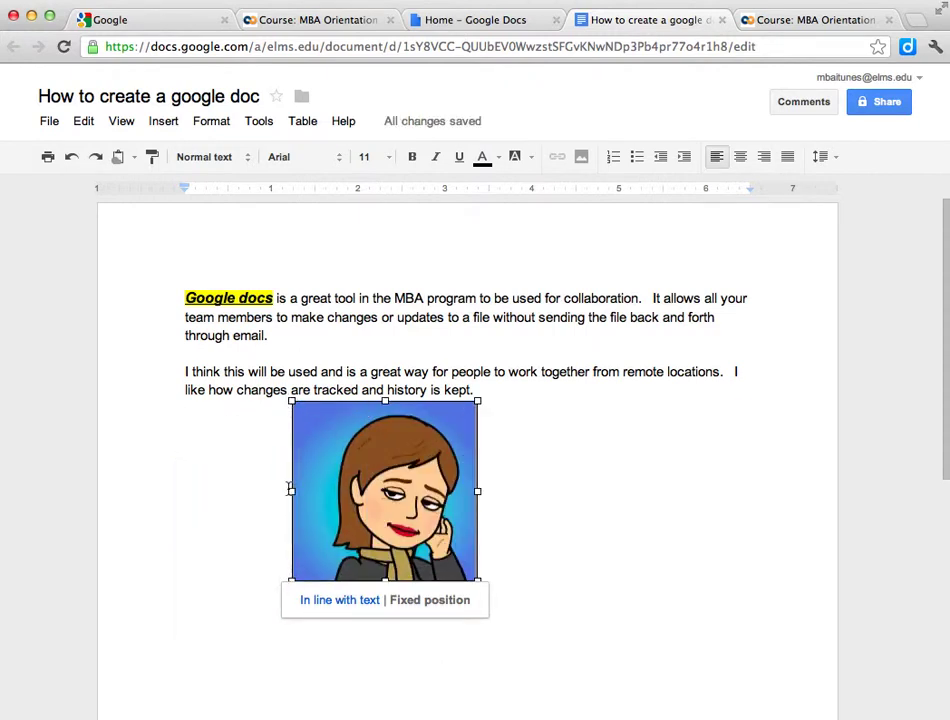
left_click(615, 634)
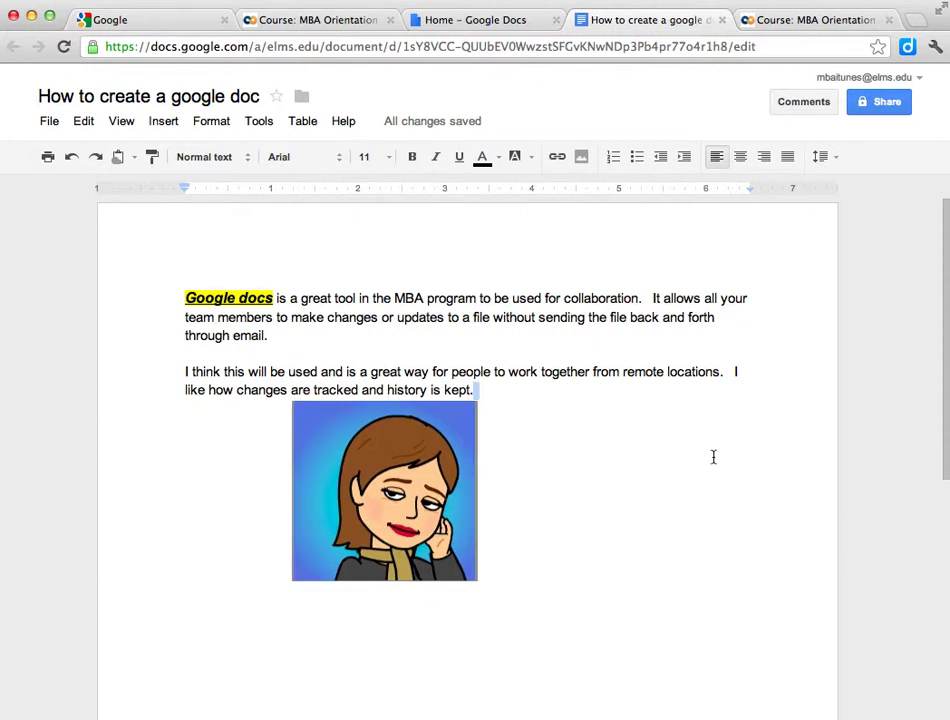